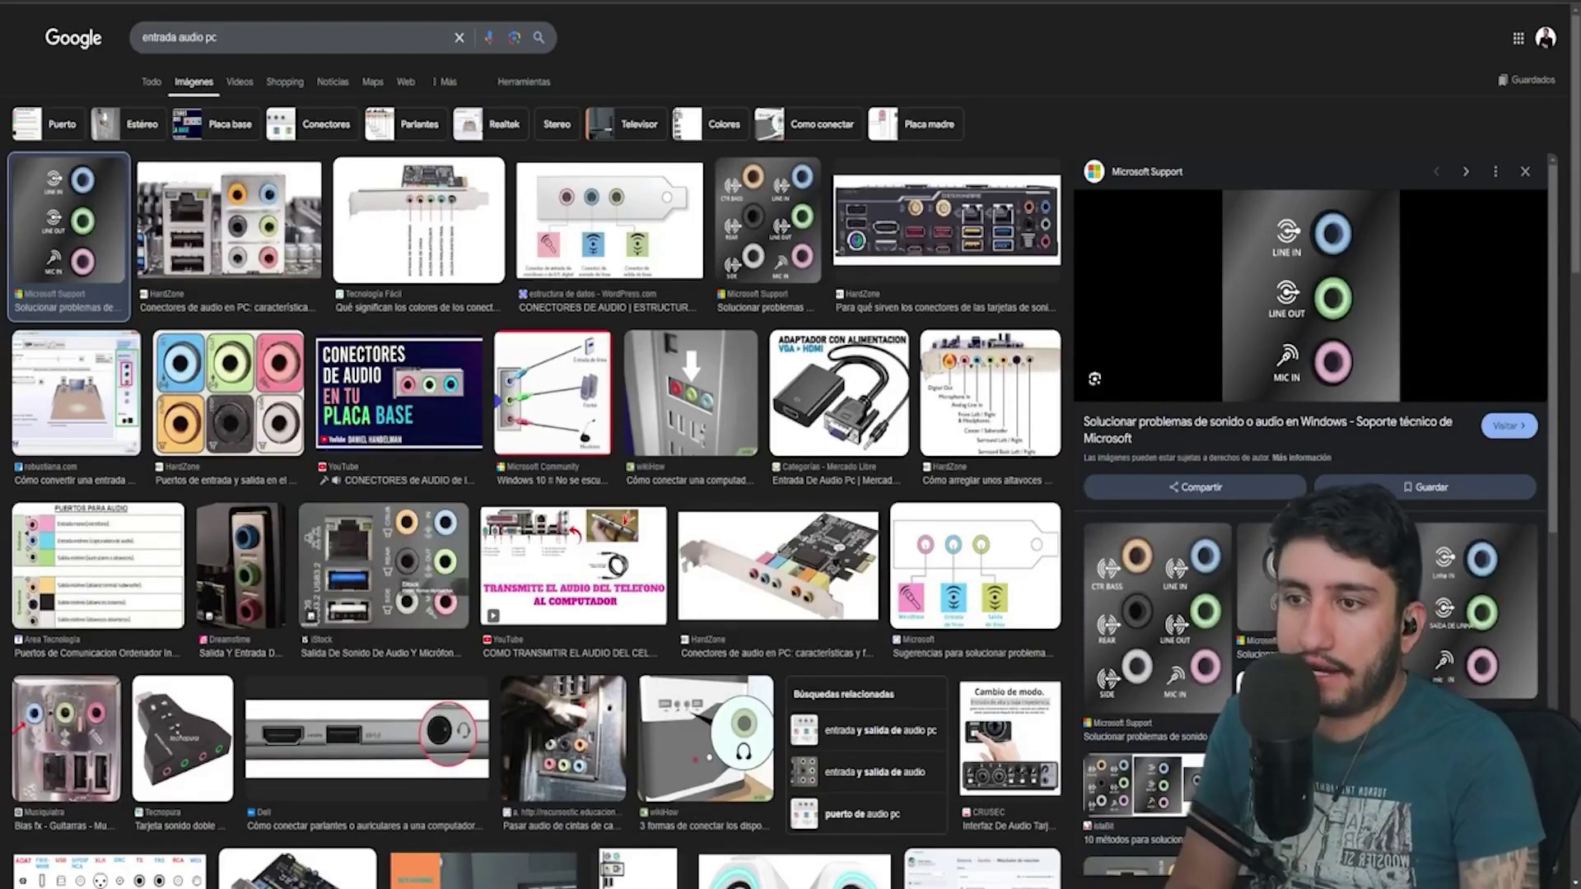
{"action": "scroll", "coordinate": [384, 494], "scroll_direction": "down", "scroll_amount": 2}
Step: Preview the iStock photo of a motherboard's rear audio and USB ports
{"action": "left_click", "coordinate": [383, 425]}
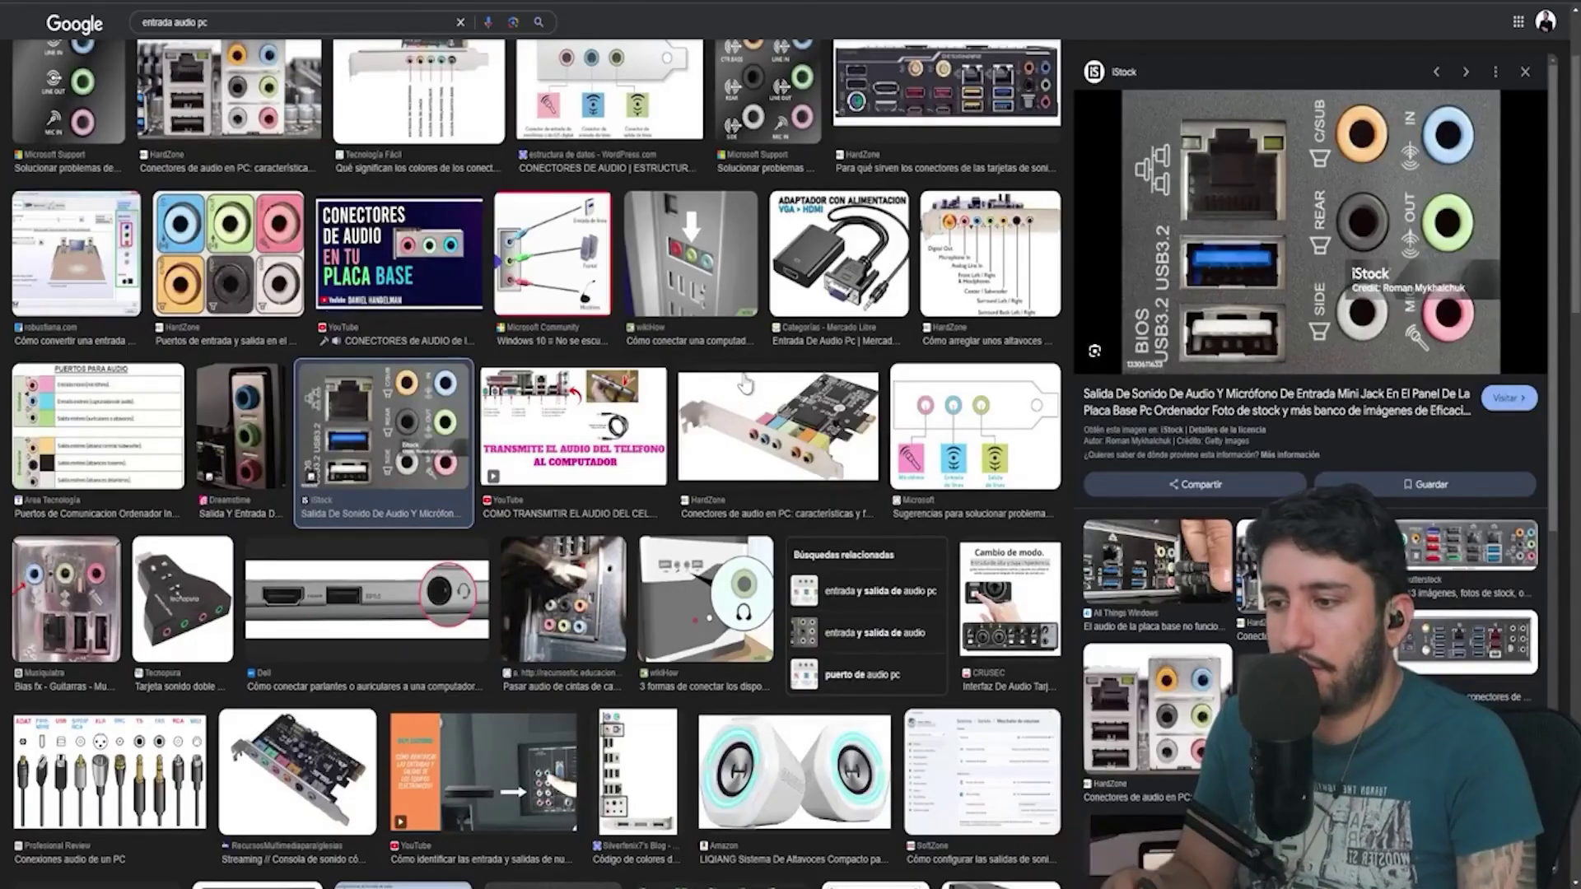
{"action": "scroll", "coordinate": [745, 386], "scroll_direction": "up", "scroll_amount": 1}
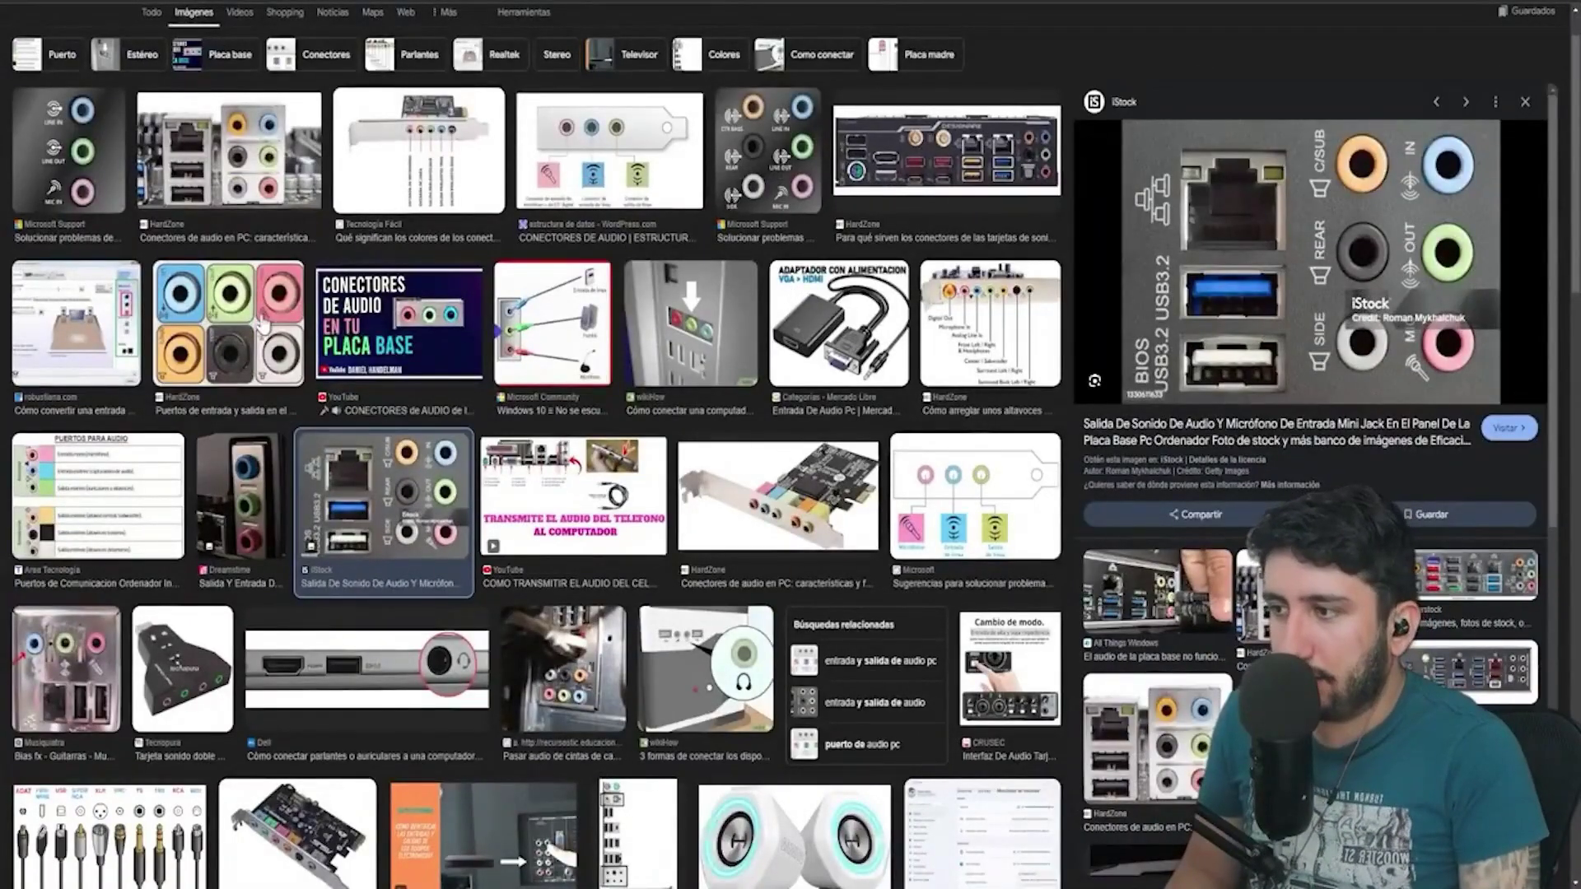
Step: Browse the audio-port, HardZone and sound-card previews, then open the iStock port photo full-size
{"action": "left_click", "coordinate": [263, 319]}
{"action": "left_click", "coordinate": [959, 181]}
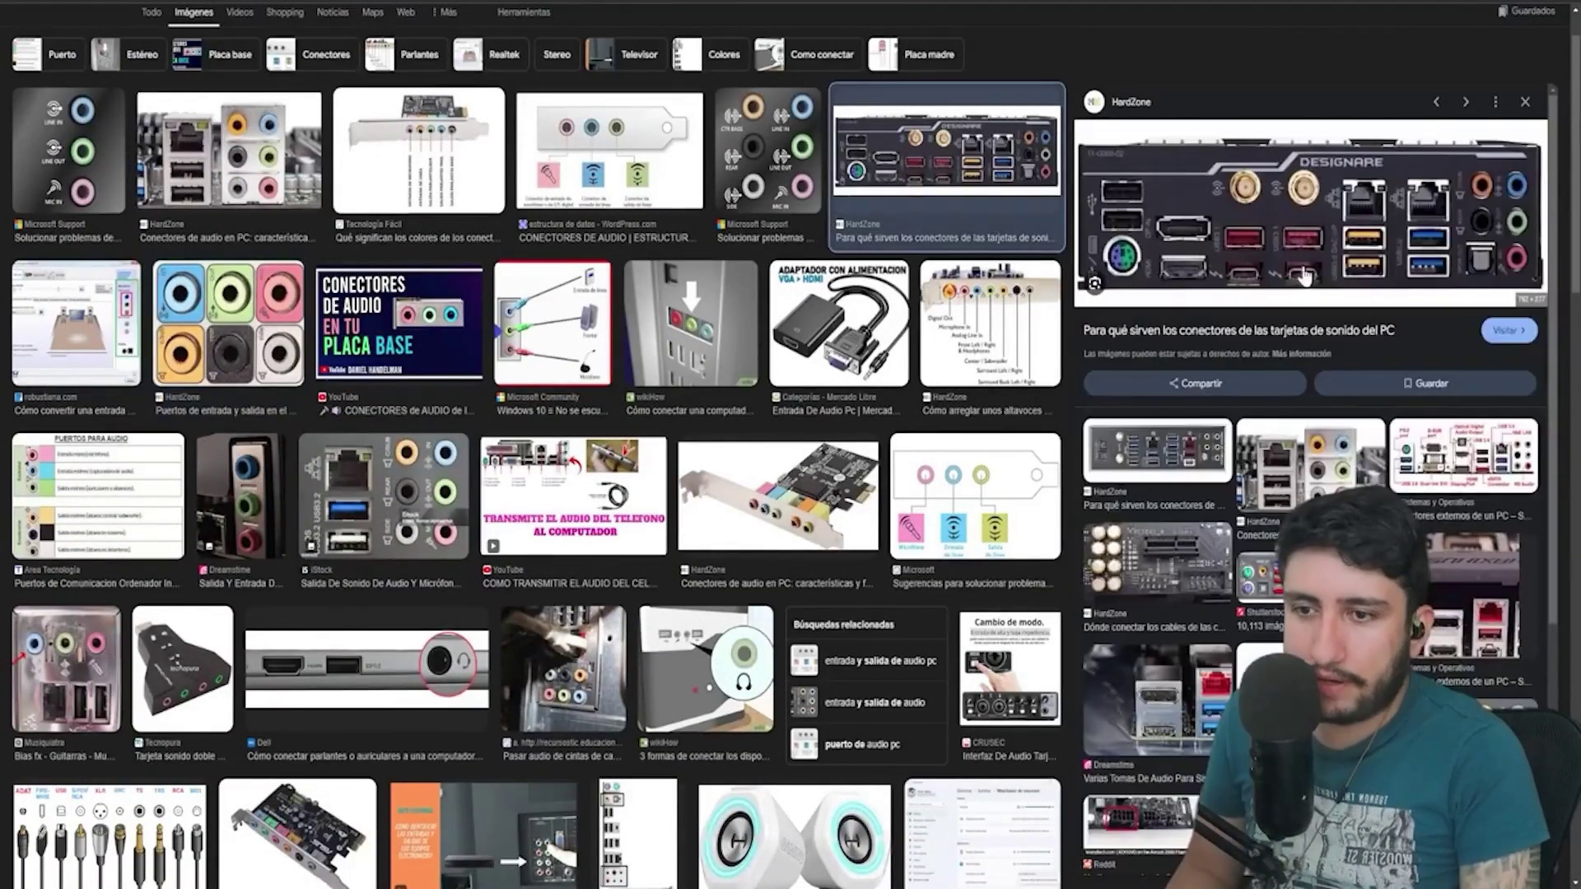
{"action": "left_click", "coordinate": [775, 539]}
{"action": "left_click", "coordinate": [378, 574]}
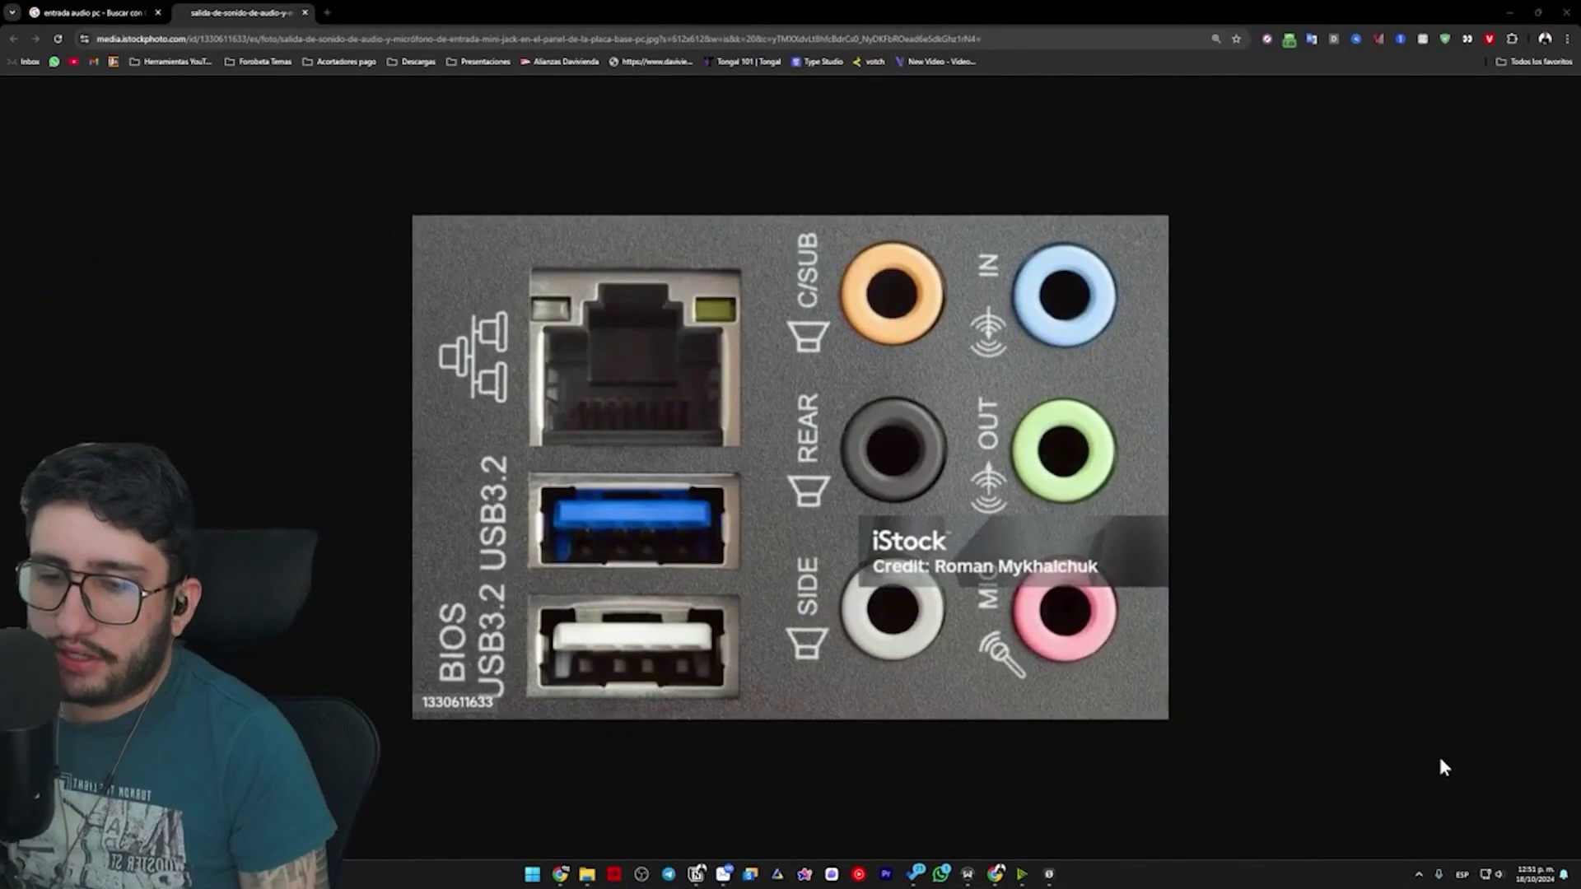
Step: Open Configuración del sonido from the taskbar speaker icon's menu
{"action": "right_click", "coordinate": [1503, 874]}
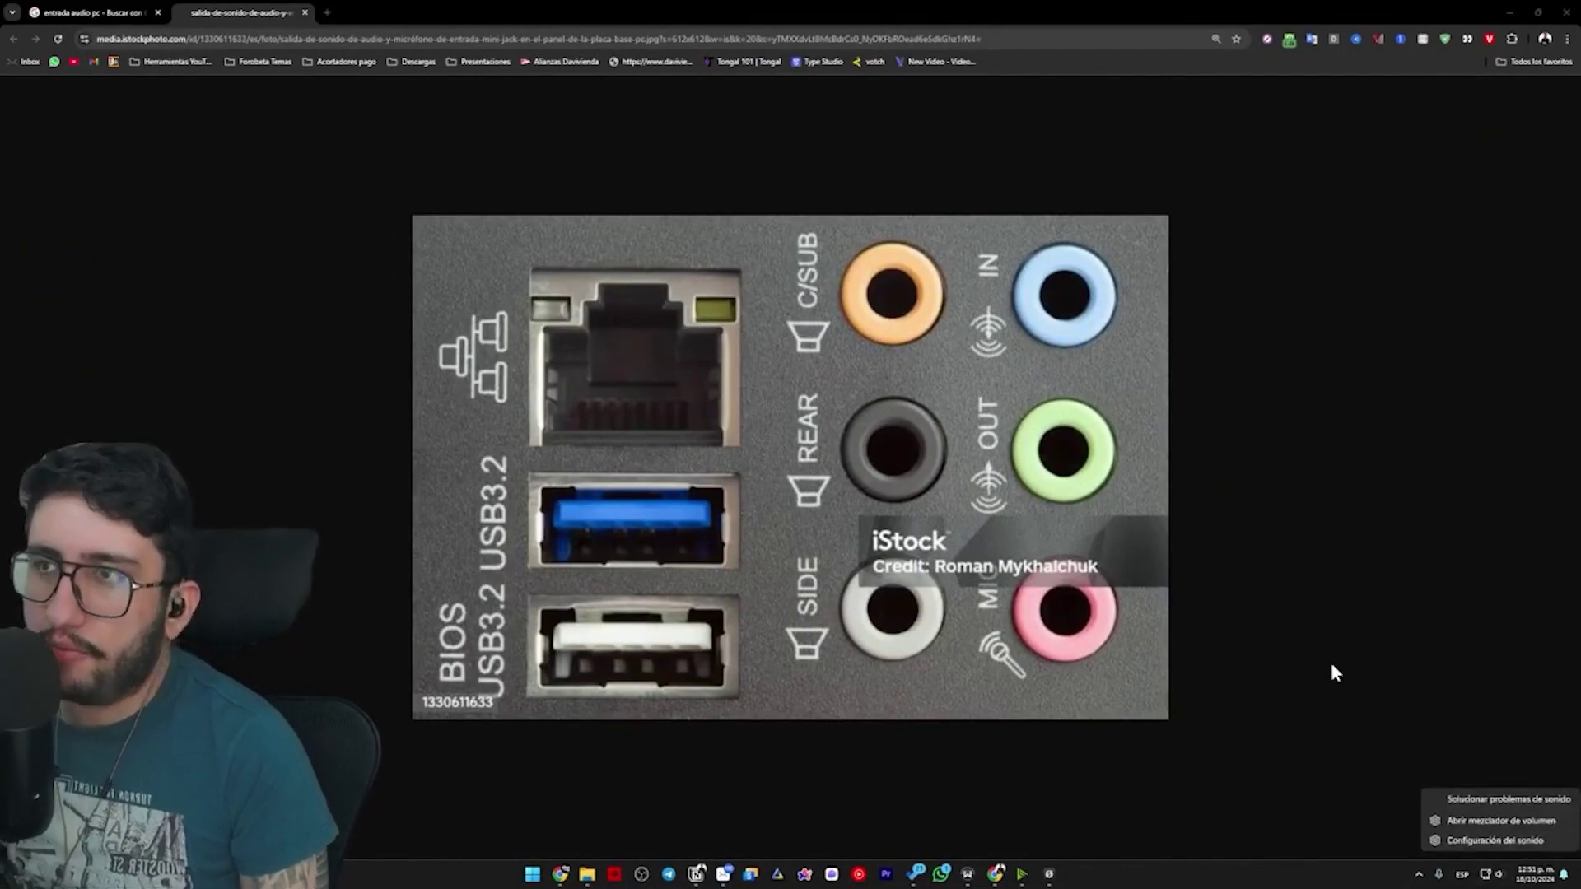
{"action": "left_click", "coordinate": [1531, 840]}
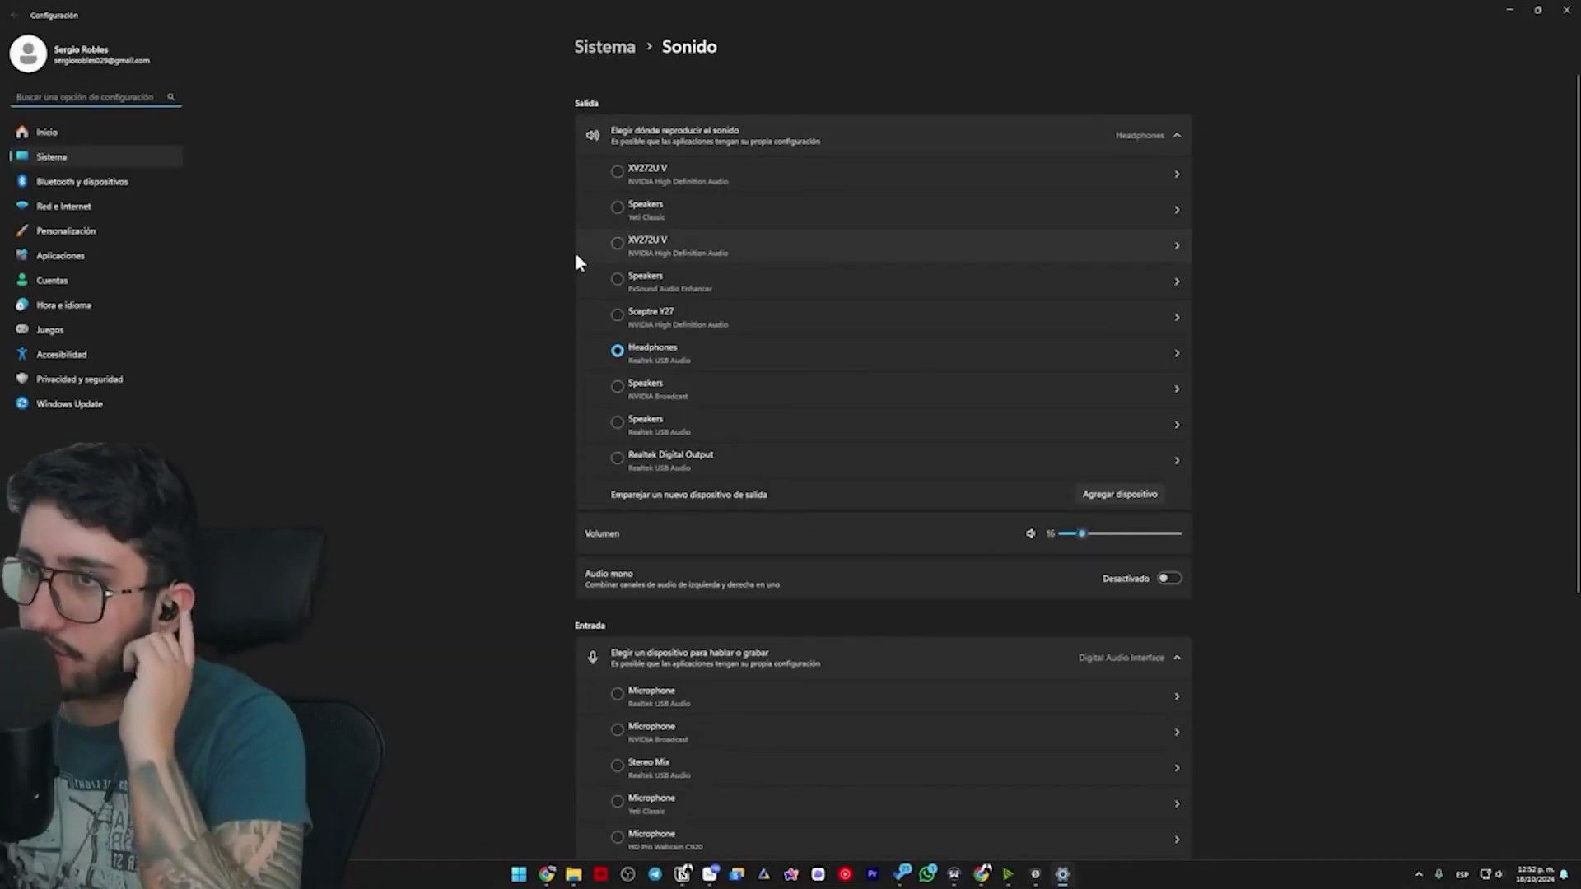
{"action": "scroll", "coordinate": [574, 270], "scroll_direction": "down", "scroll_amount": 5}
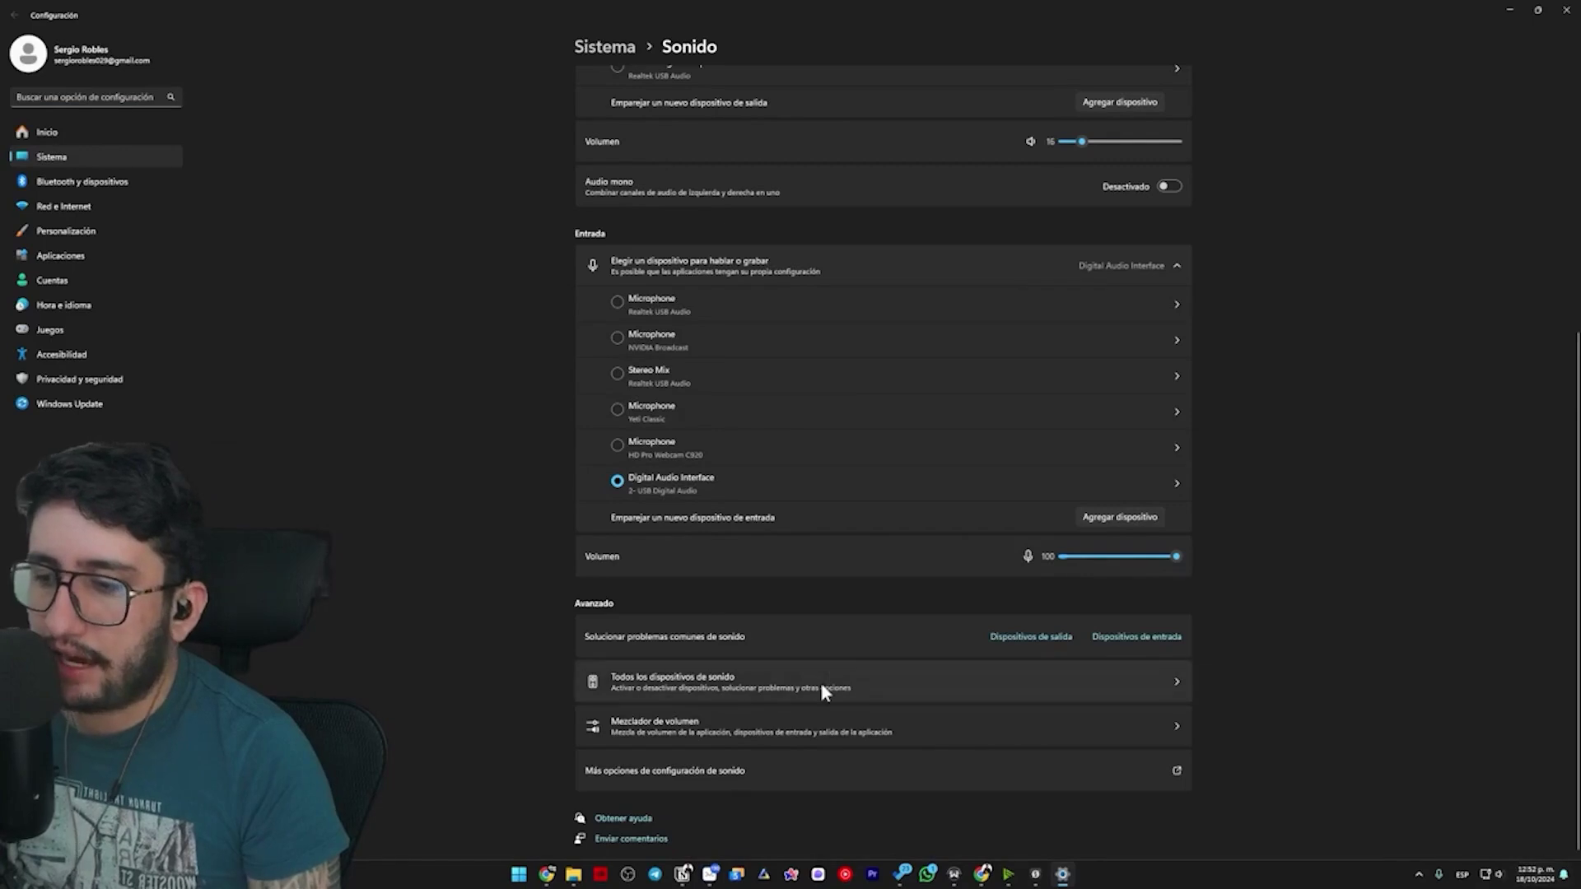
Step: In the classic Sound panel's Grabación list, select the Realtek USB Audio microphone
{"action": "left_click", "coordinate": [665, 779]}
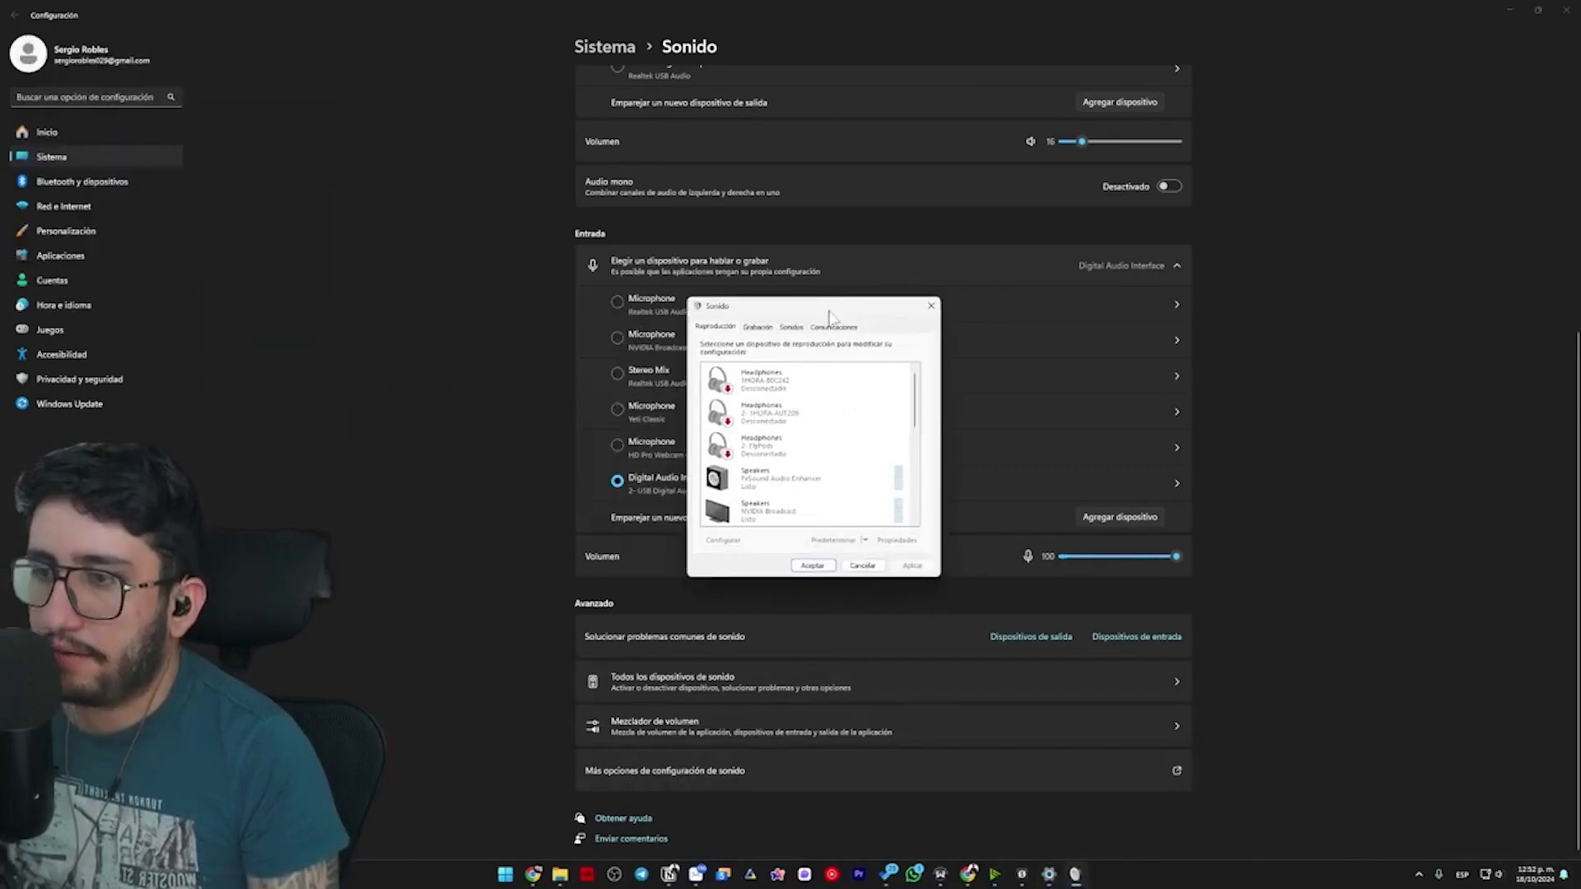
{"action": "left_click", "coordinate": [756, 328]}
{"action": "scroll", "coordinate": [918, 455], "scroll_direction": "down", "scroll_amount": 3}
{"action": "scroll", "coordinate": [919, 455], "scroll_direction": "down", "scroll_amount": 1}
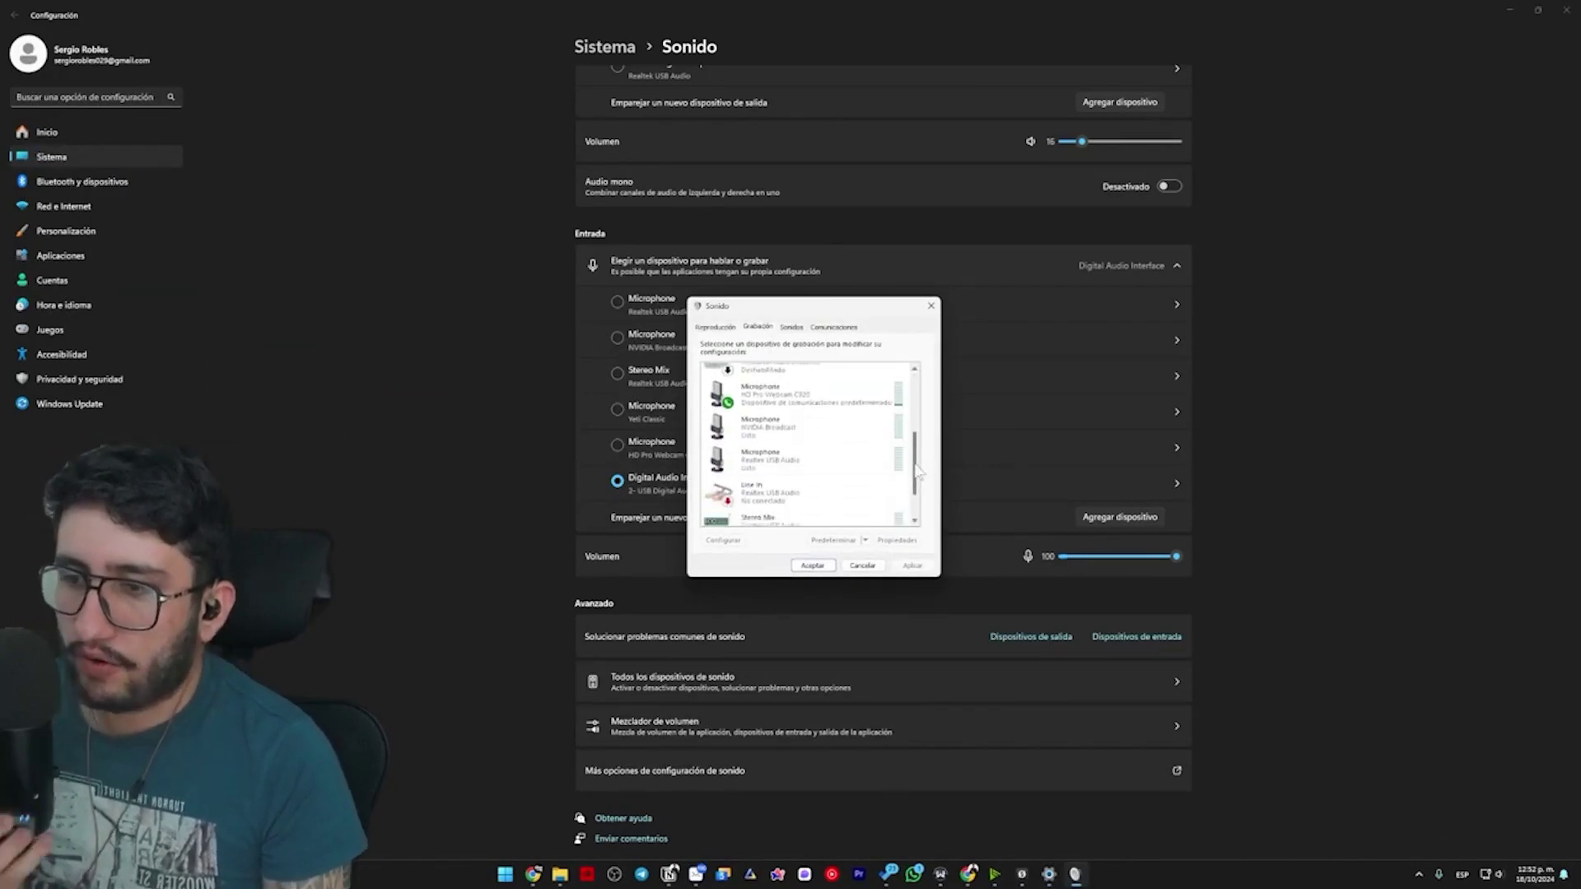
{"action": "scroll", "coordinate": [919, 476], "scroll_direction": "down", "scroll_amount": 1}
{"action": "scroll", "coordinate": [918, 475], "scroll_direction": "down", "scroll_amount": 1}
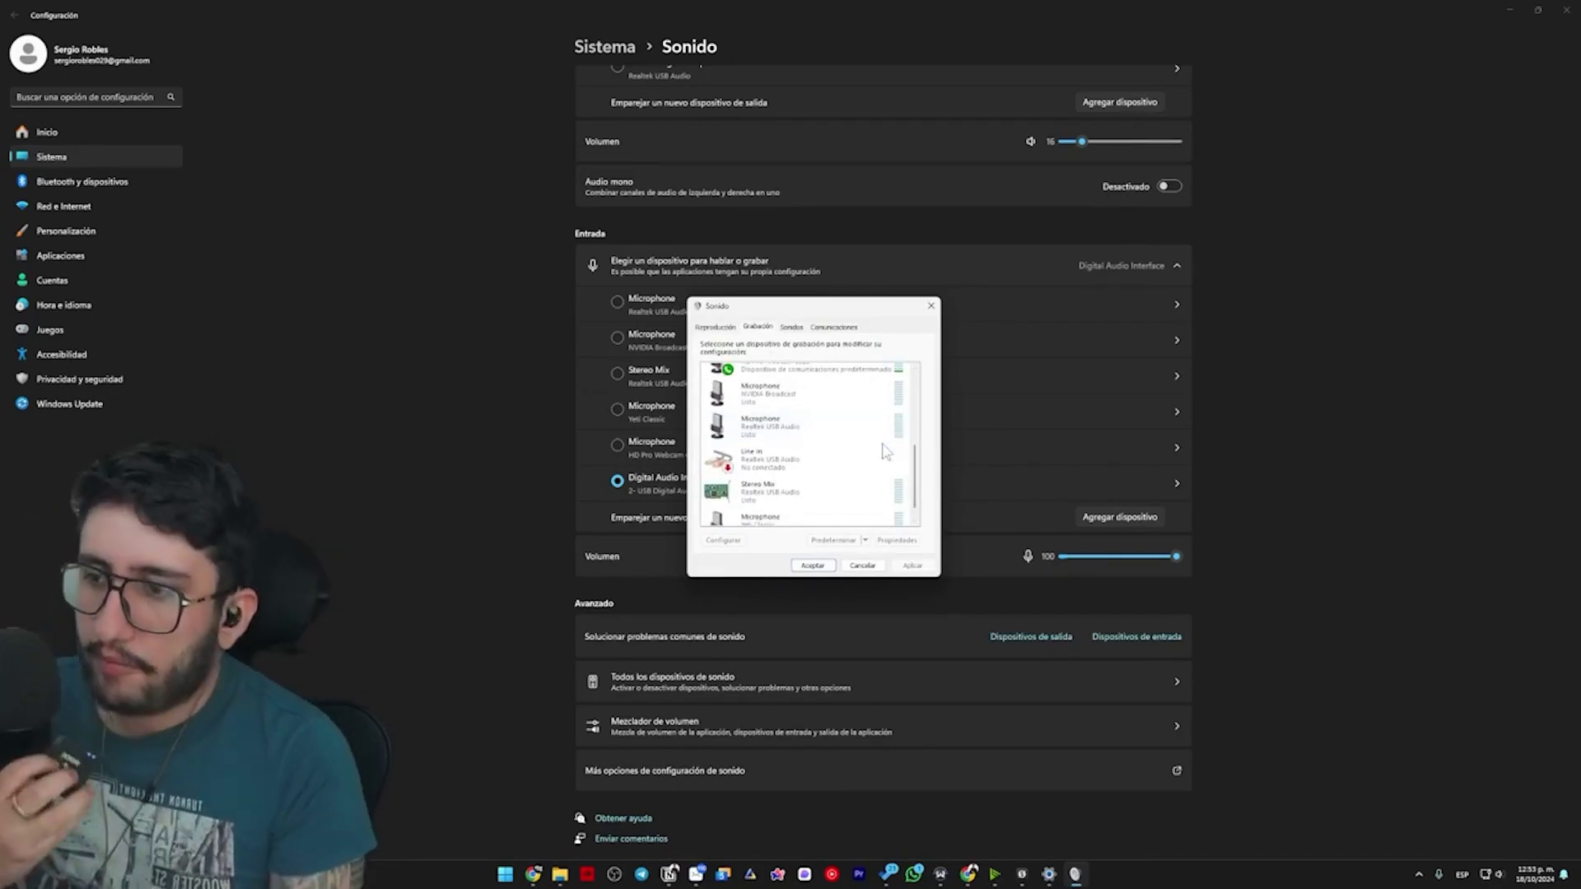
{"action": "scroll", "coordinate": [885, 453], "scroll_direction": "up", "scroll_amount": 1}
{"action": "scroll", "coordinate": [885, 452], "scroll_direction": "up", "scroll_amount": 1}
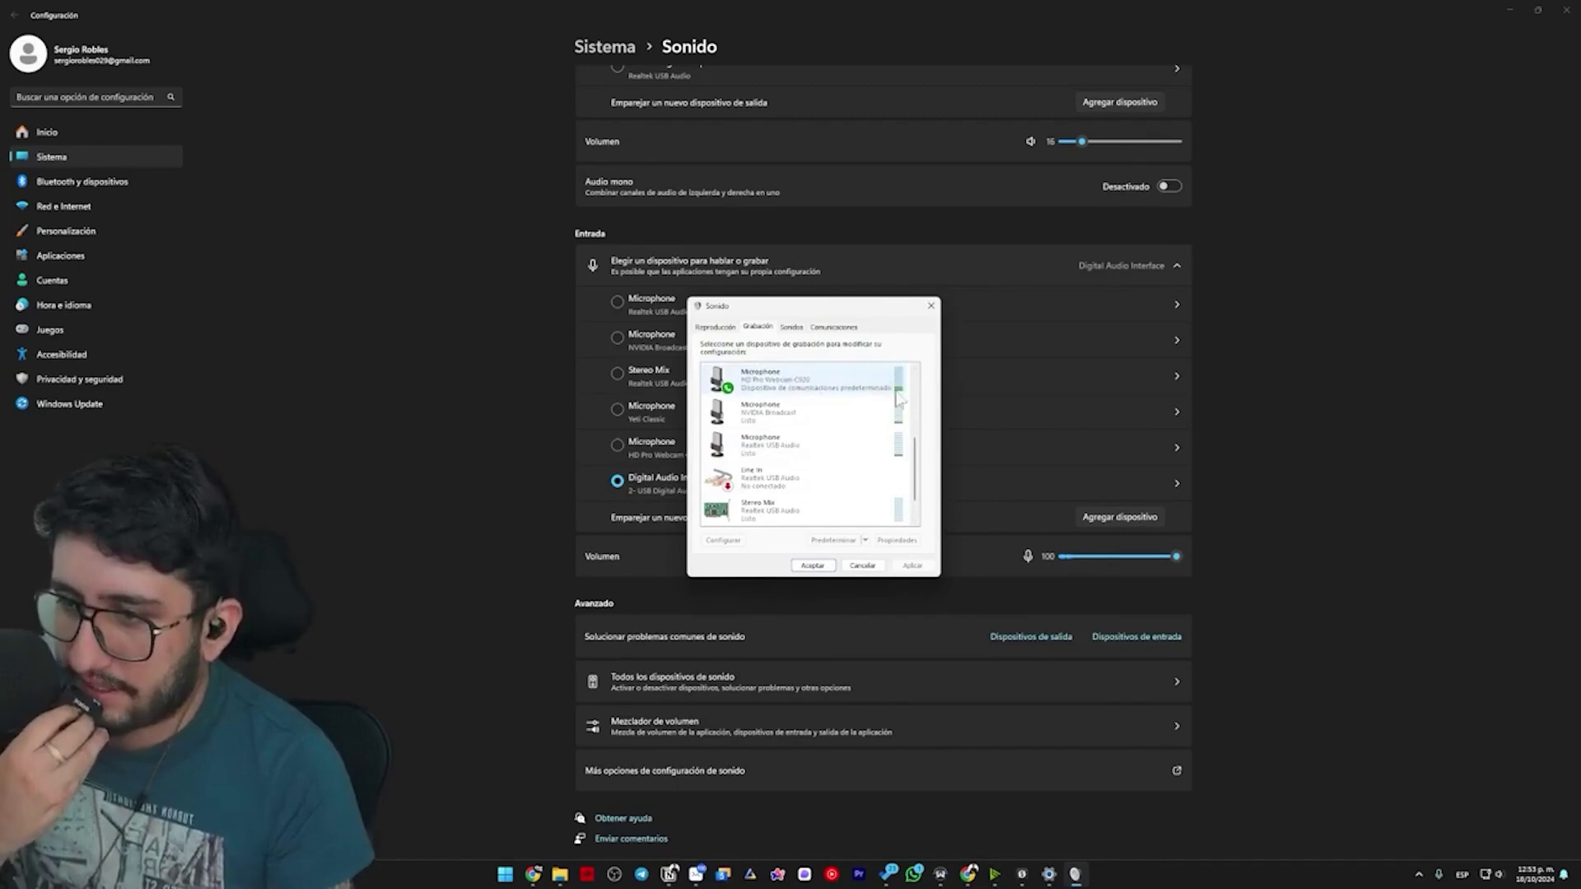
{"action": "scroll", "coordinate": [920, 478], "scroll_direction": "down", "scroll_amount": 1}
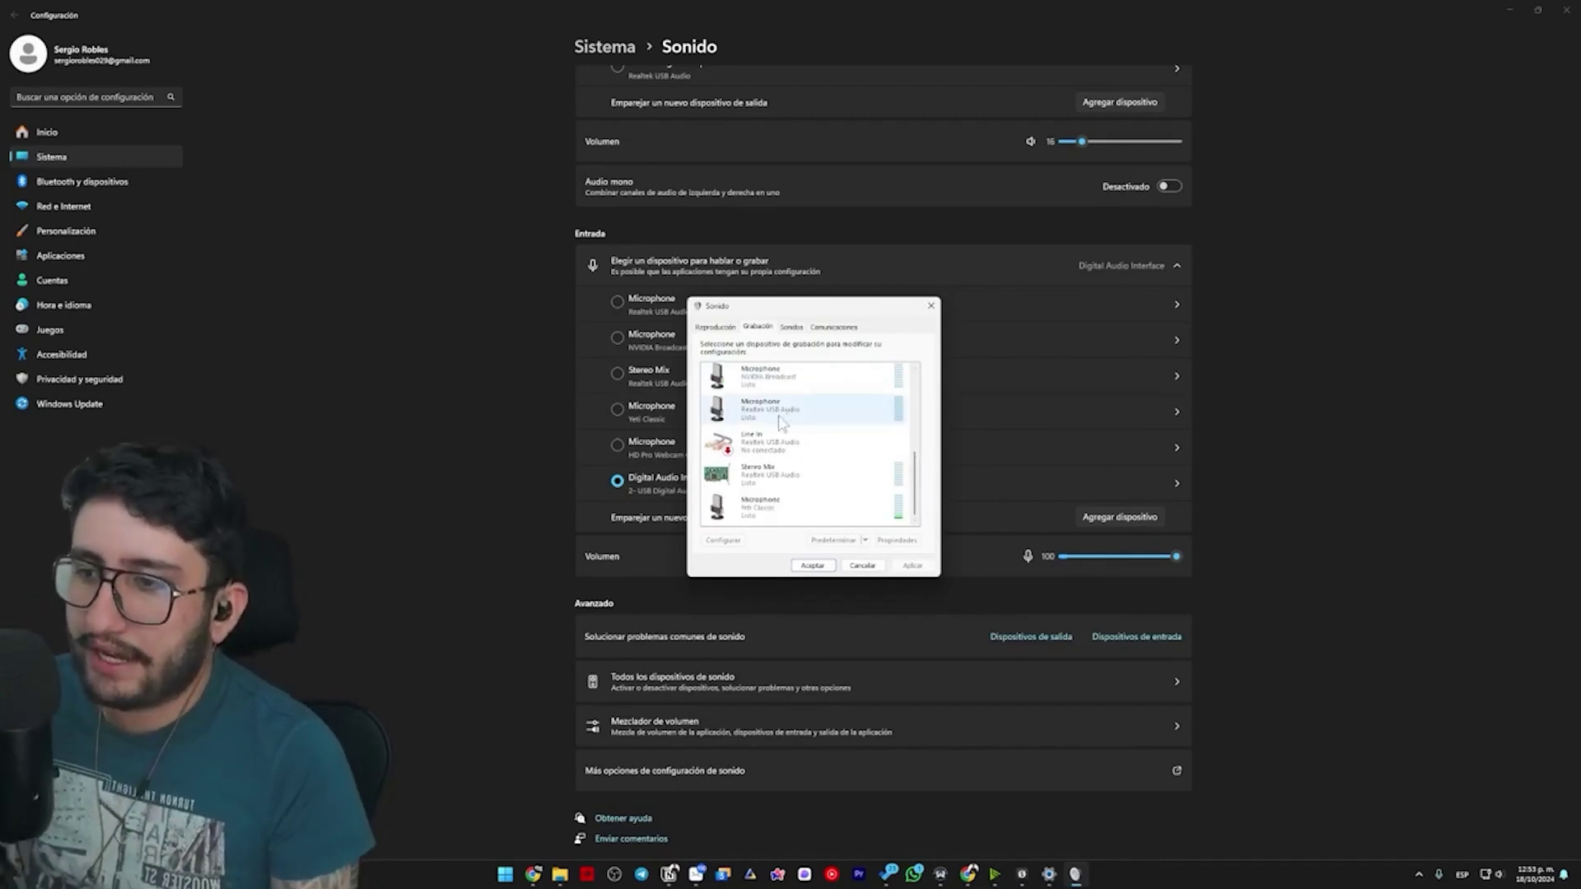
{"action": "left_click", "coordinate": [887, 421]}
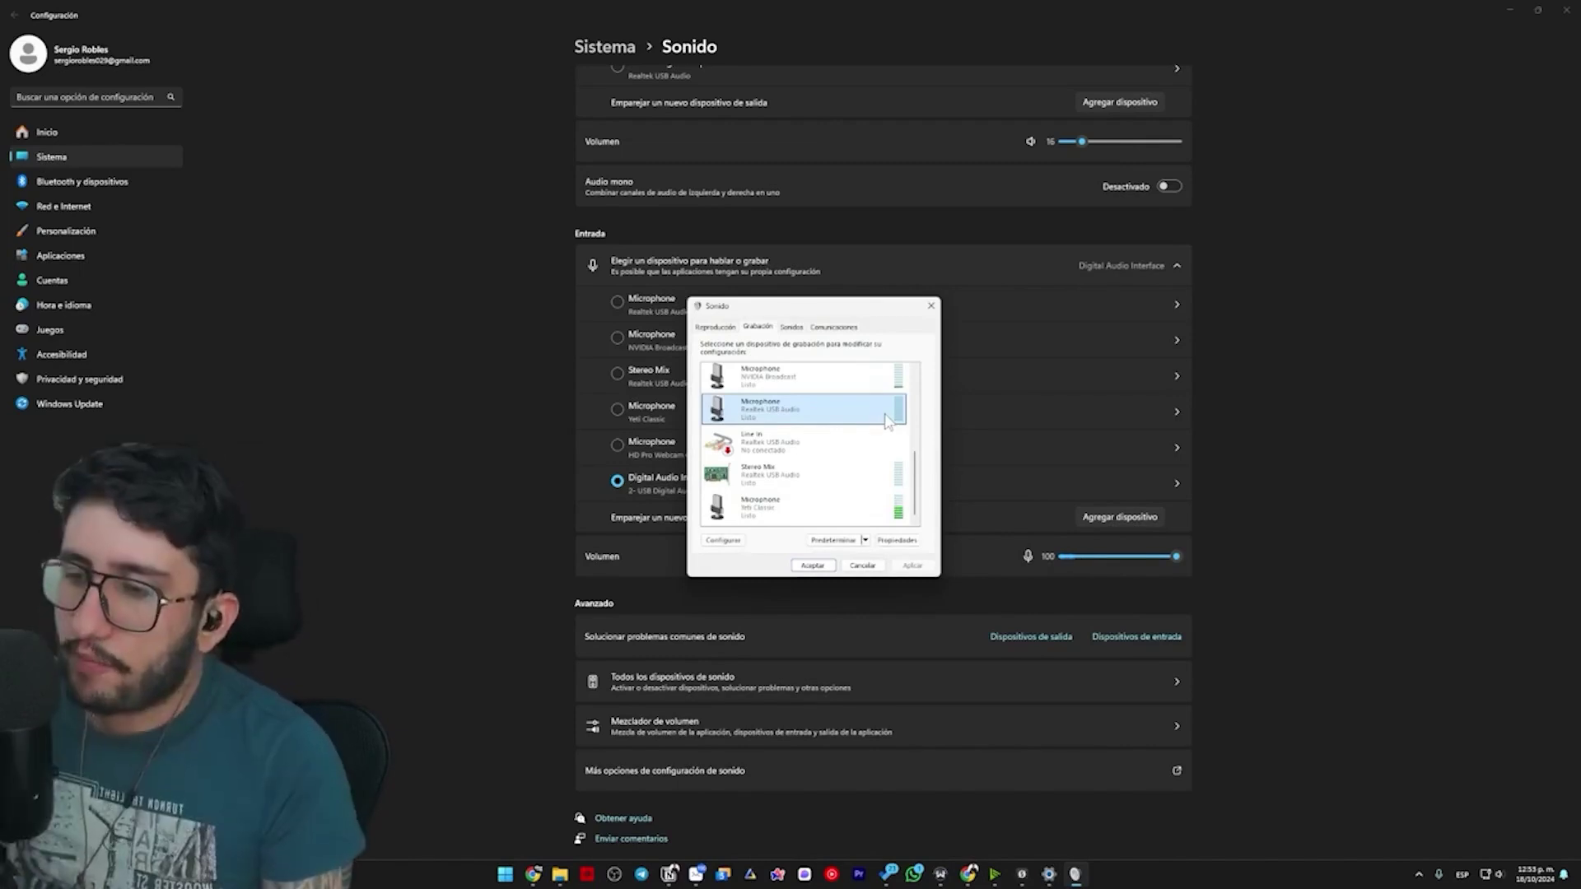
Step: Toggle Escuchar este dispositivo on then off, apply, and view the microphone's Niveles
{"action": "left_click", "coordinate": [897, 539]}
{"action": "left_click", "coordinate": [759, 373]}
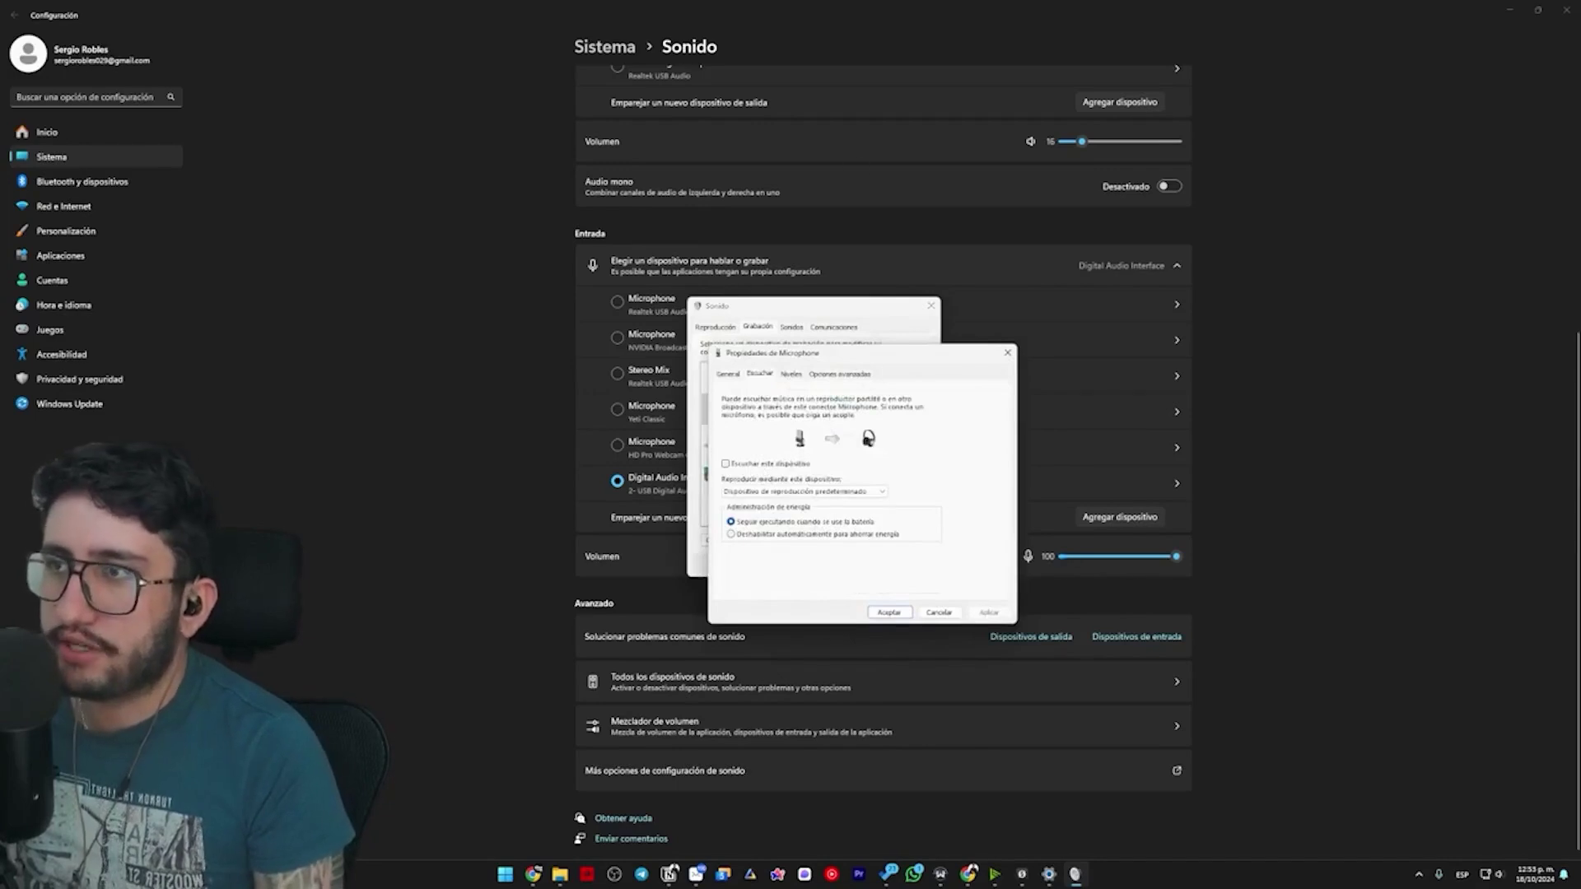
{"action": "left_click", "coordinate": [726, 464]}
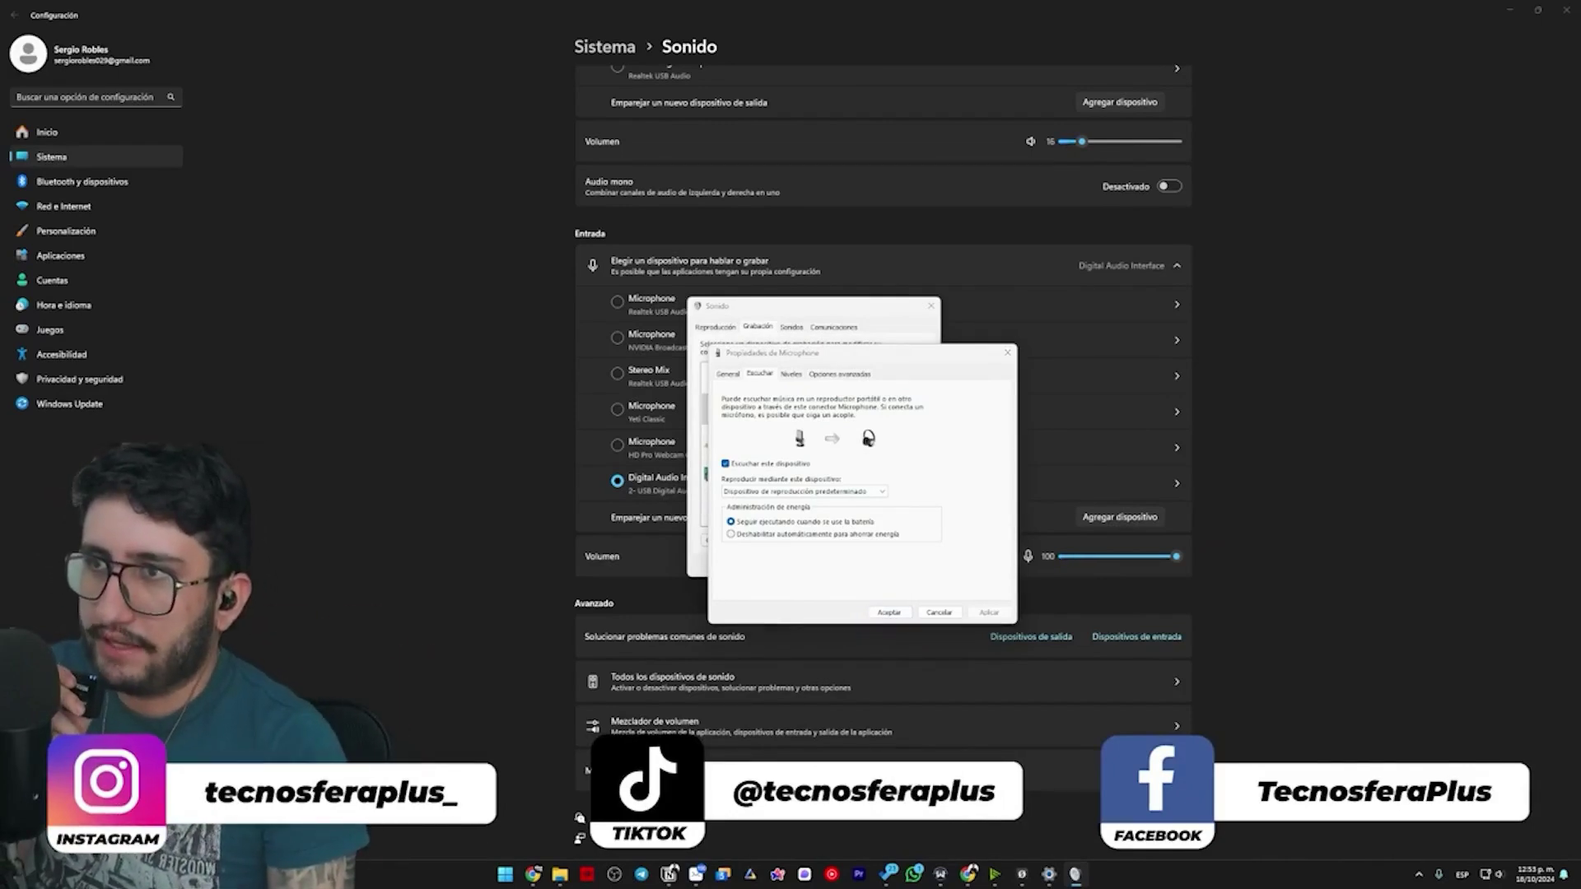
{"action": "left_click", "coordinate": [725, 464]}
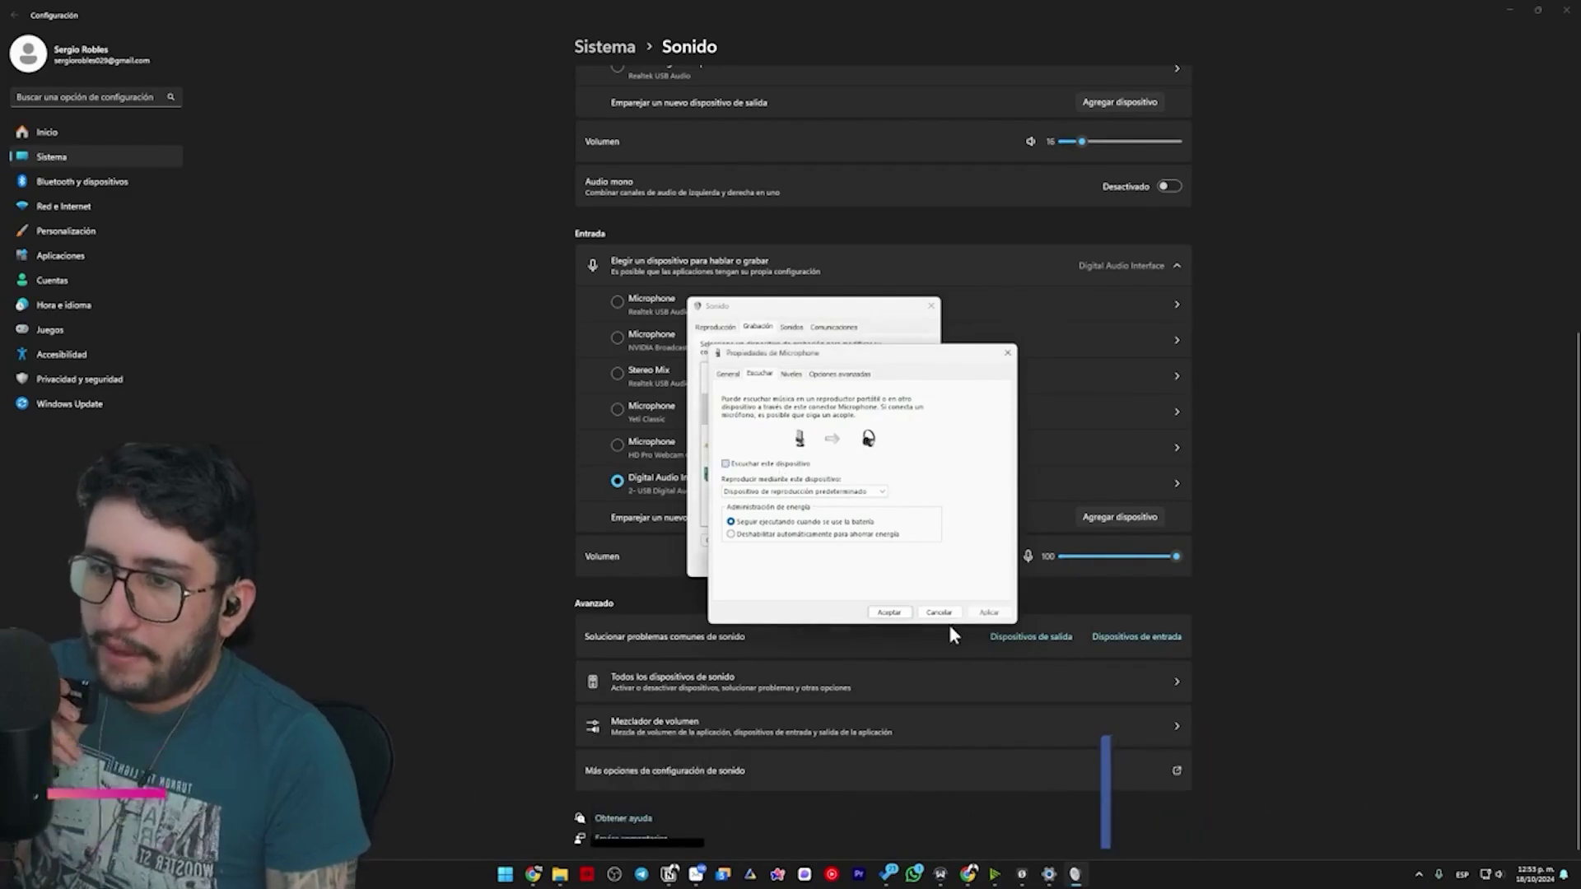
{"action": "left_click", "coordinate": [988, 612]}
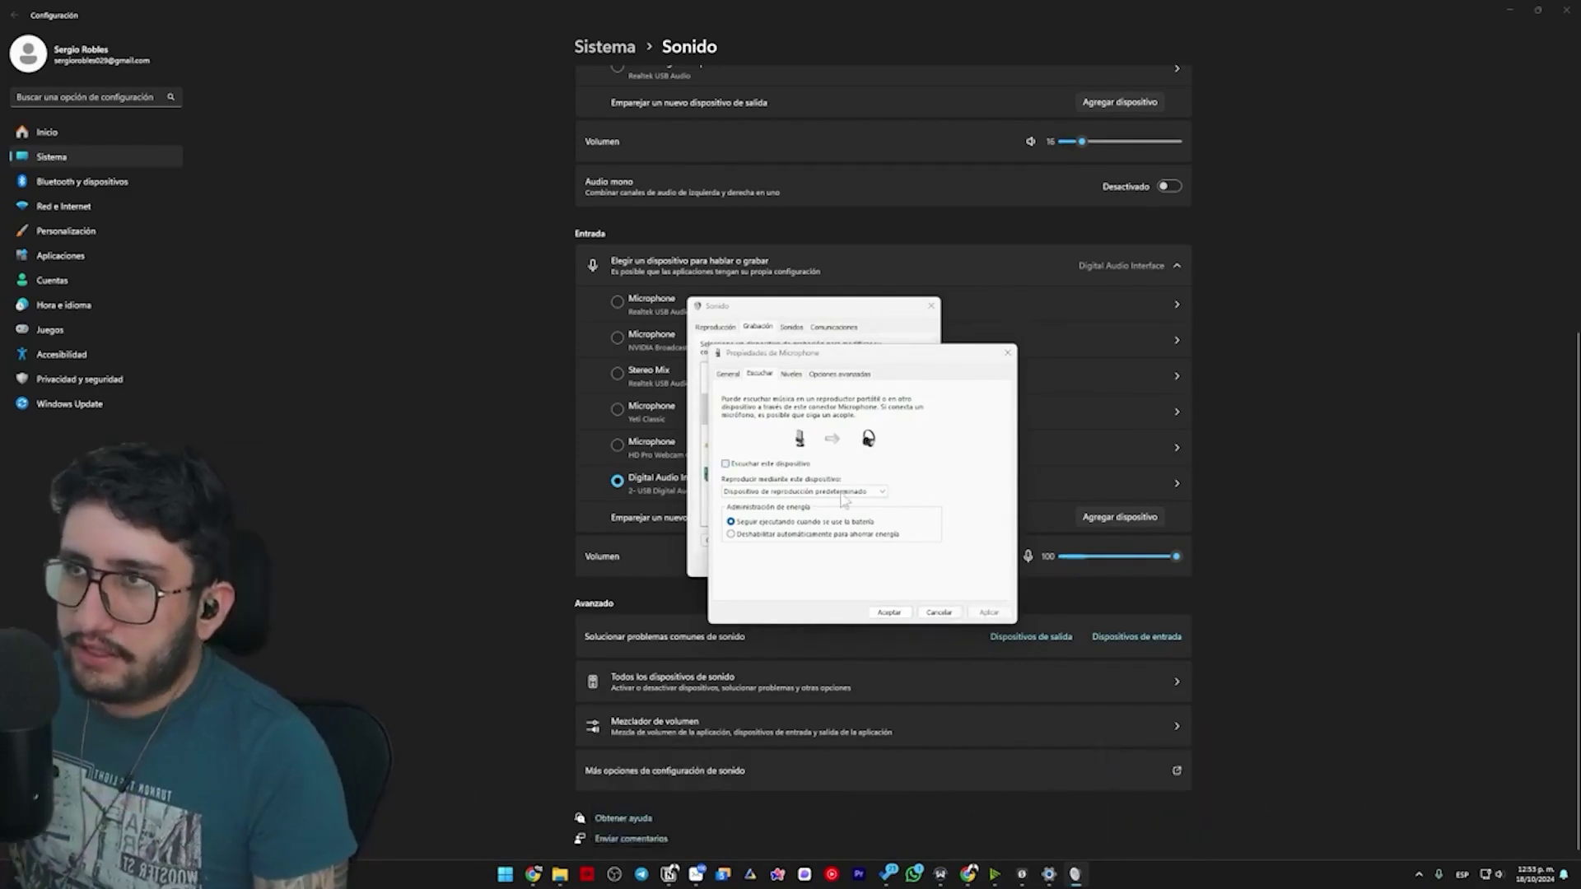
{"action": "left_click", "coordinate": [791, 373]}
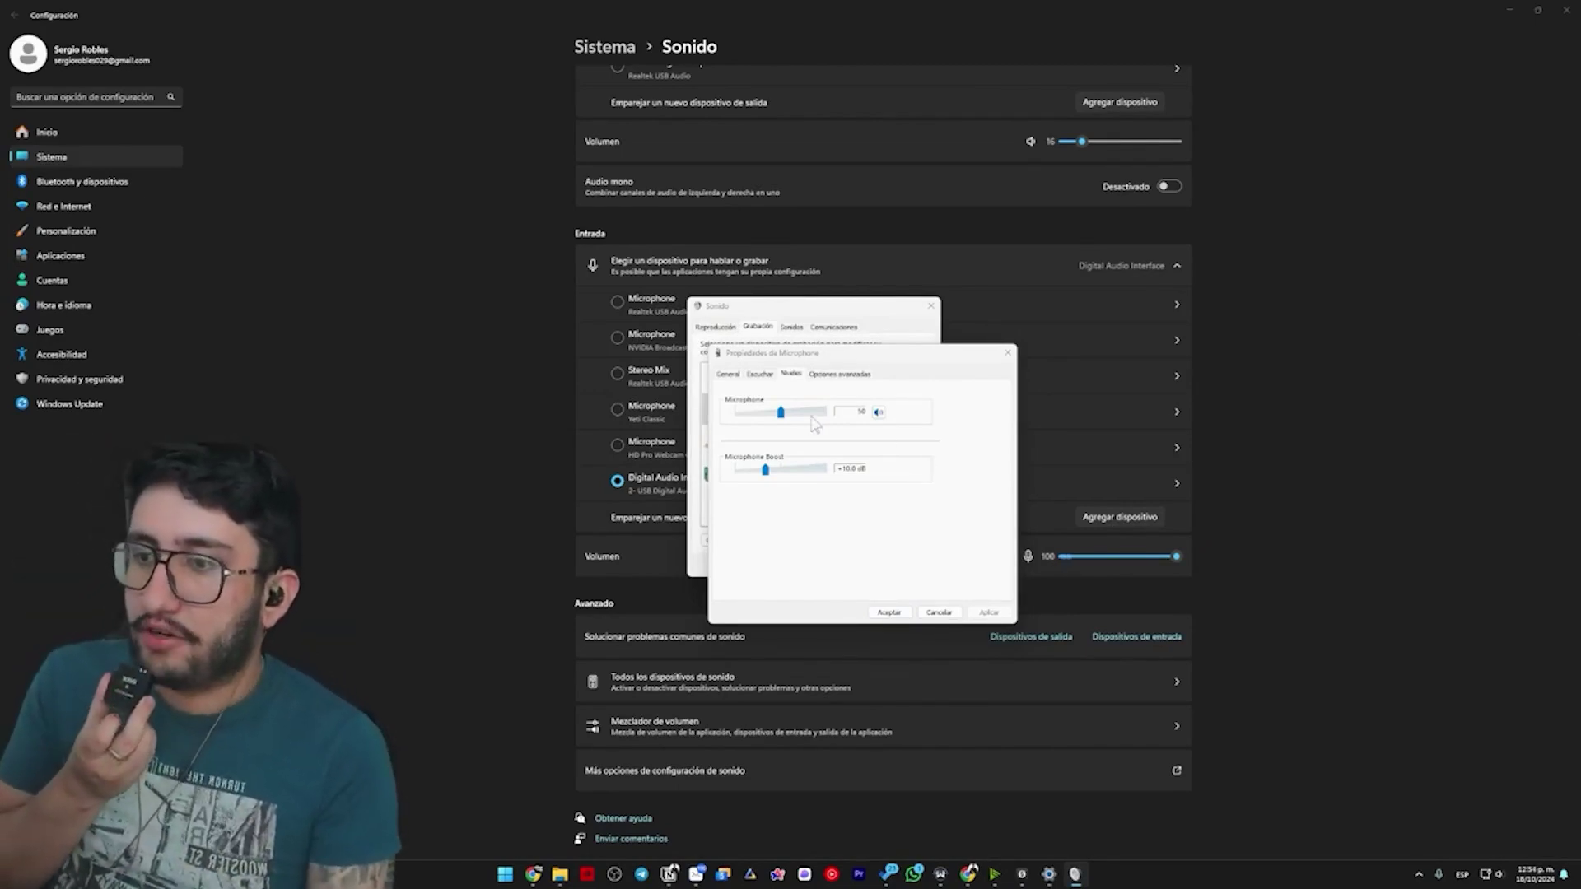
Step: Reopen the Realtek microphone's properties and go to its Niveles settings
{"action": "left_click", "coordinate": [1010, 355]}
{"action": "double_click", "coordinate": [779, 385]}
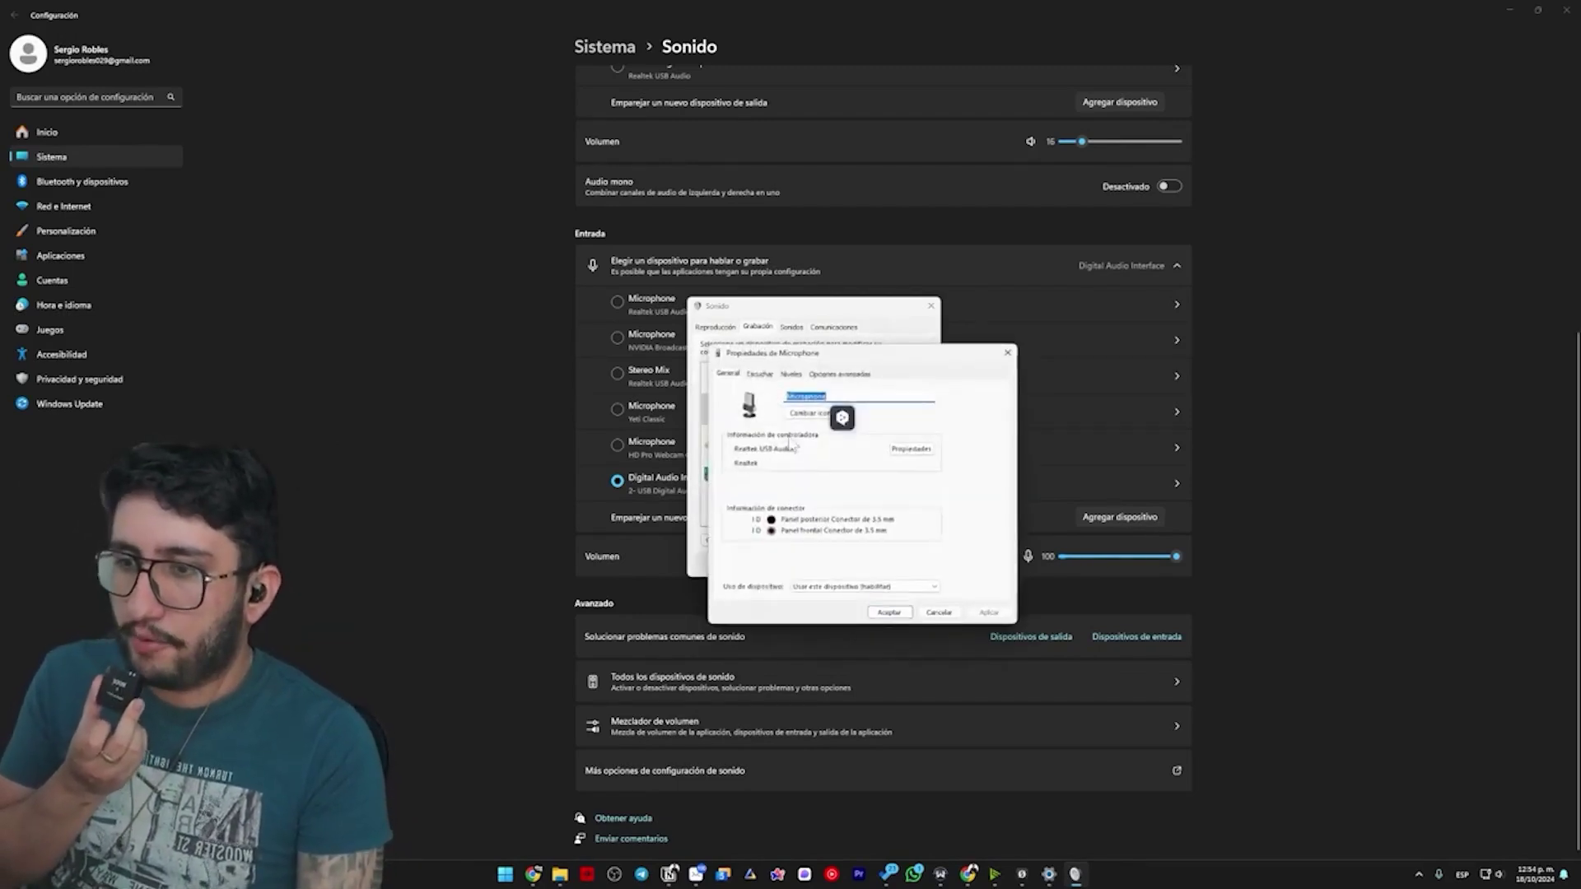
{"action": "left_click", "coordinate": [760, 373]}
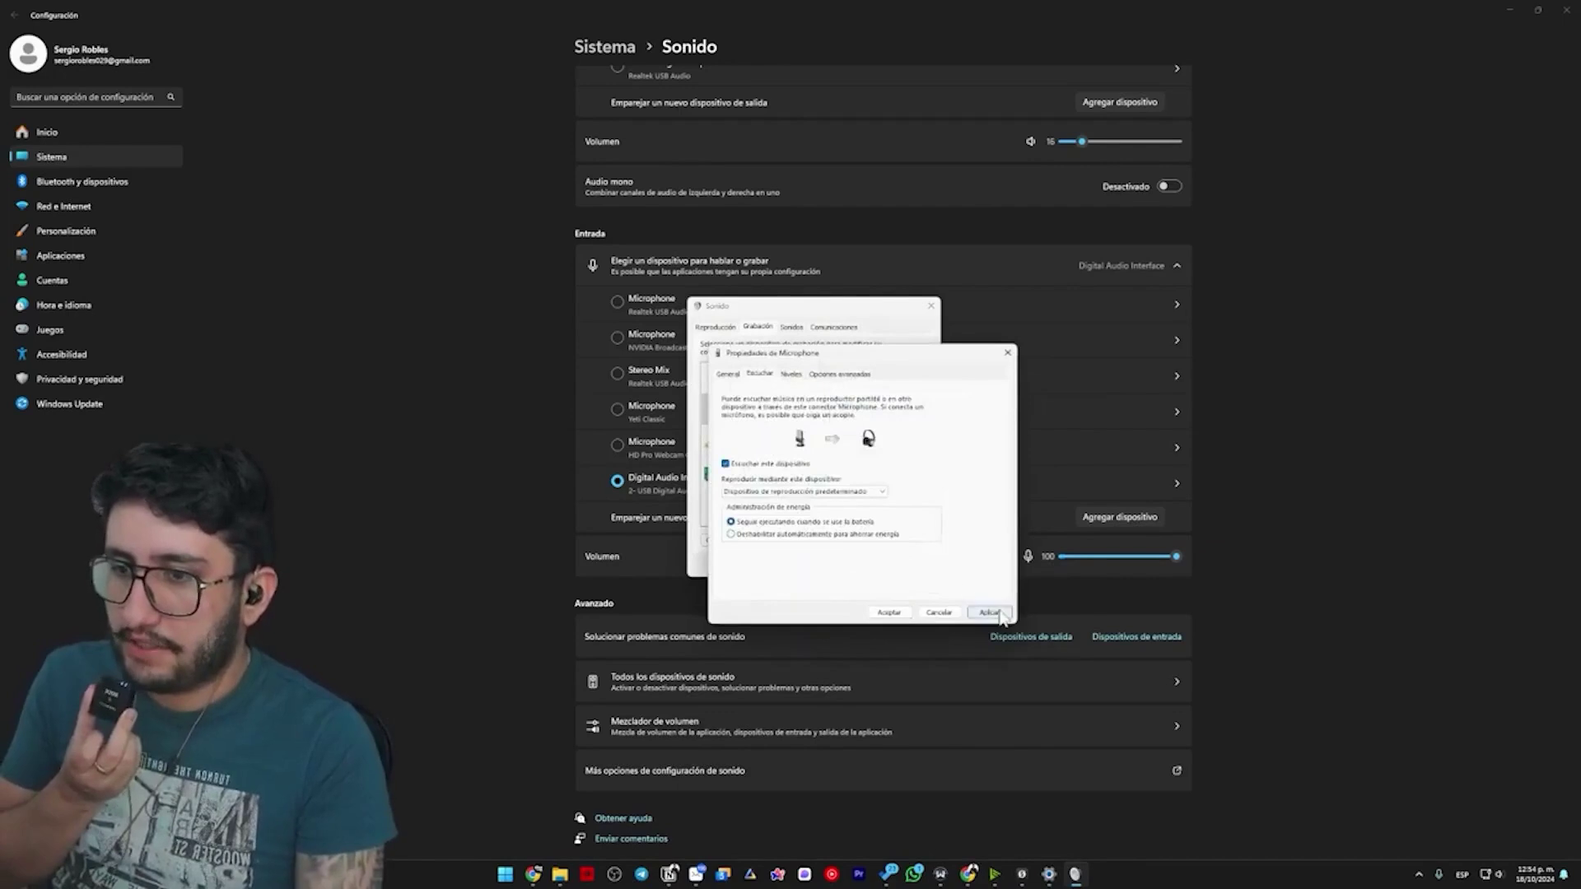
{"action": "left_click", "coordinate": [790, 374]}
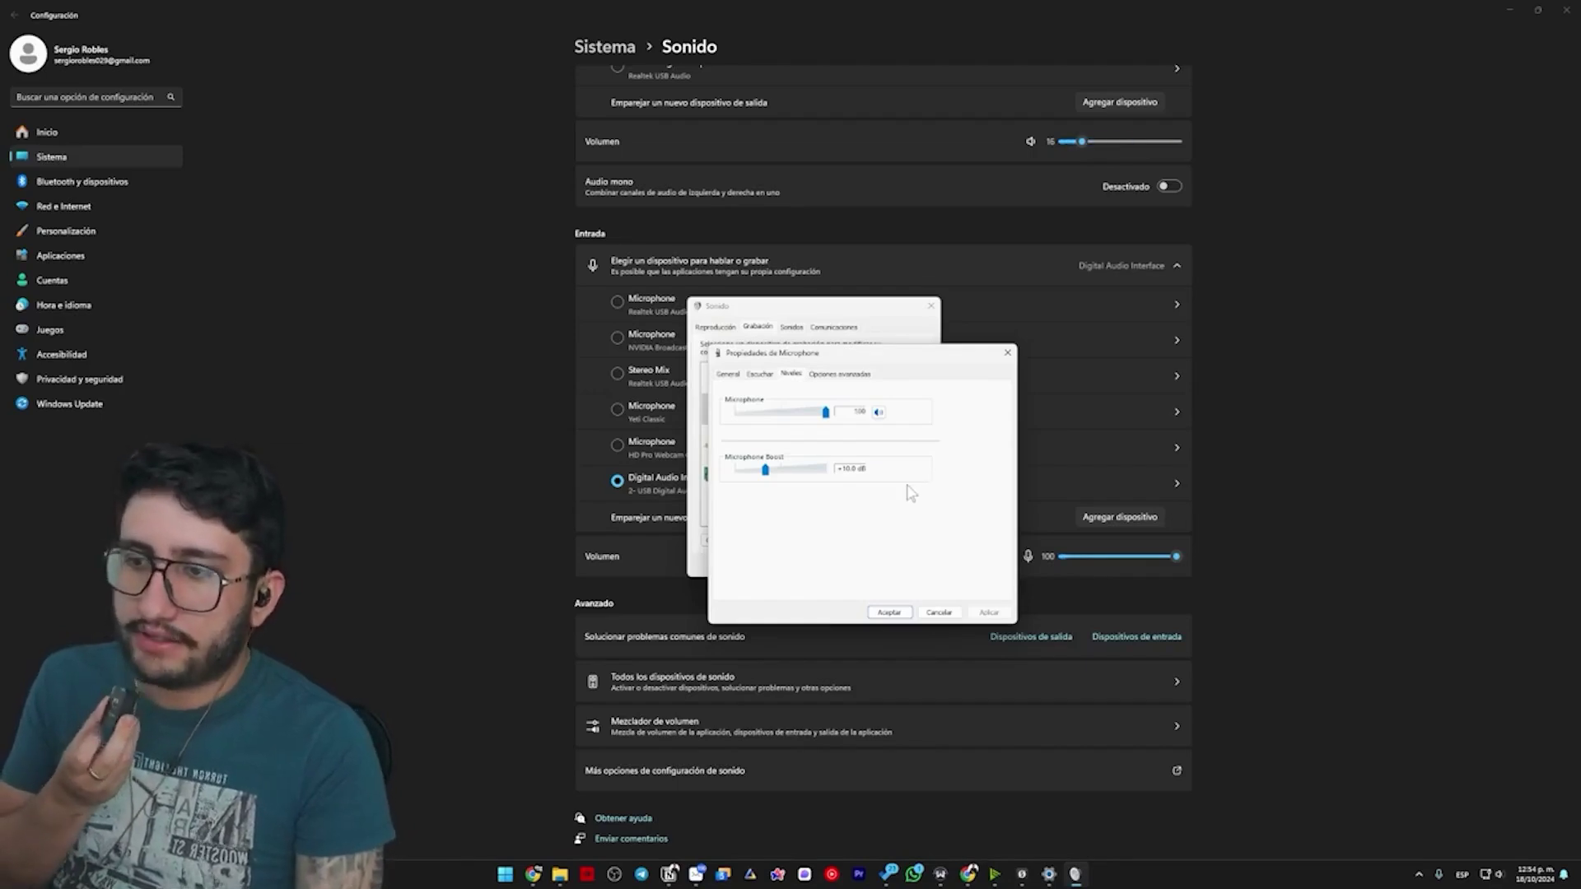
Step: Set Microphone Boost to +20 dB and lower the microphone level from 100 to about 70
{"action": "left_click_drag", "start_coordinate": [767, 475], "coordinate": [787, 475]}
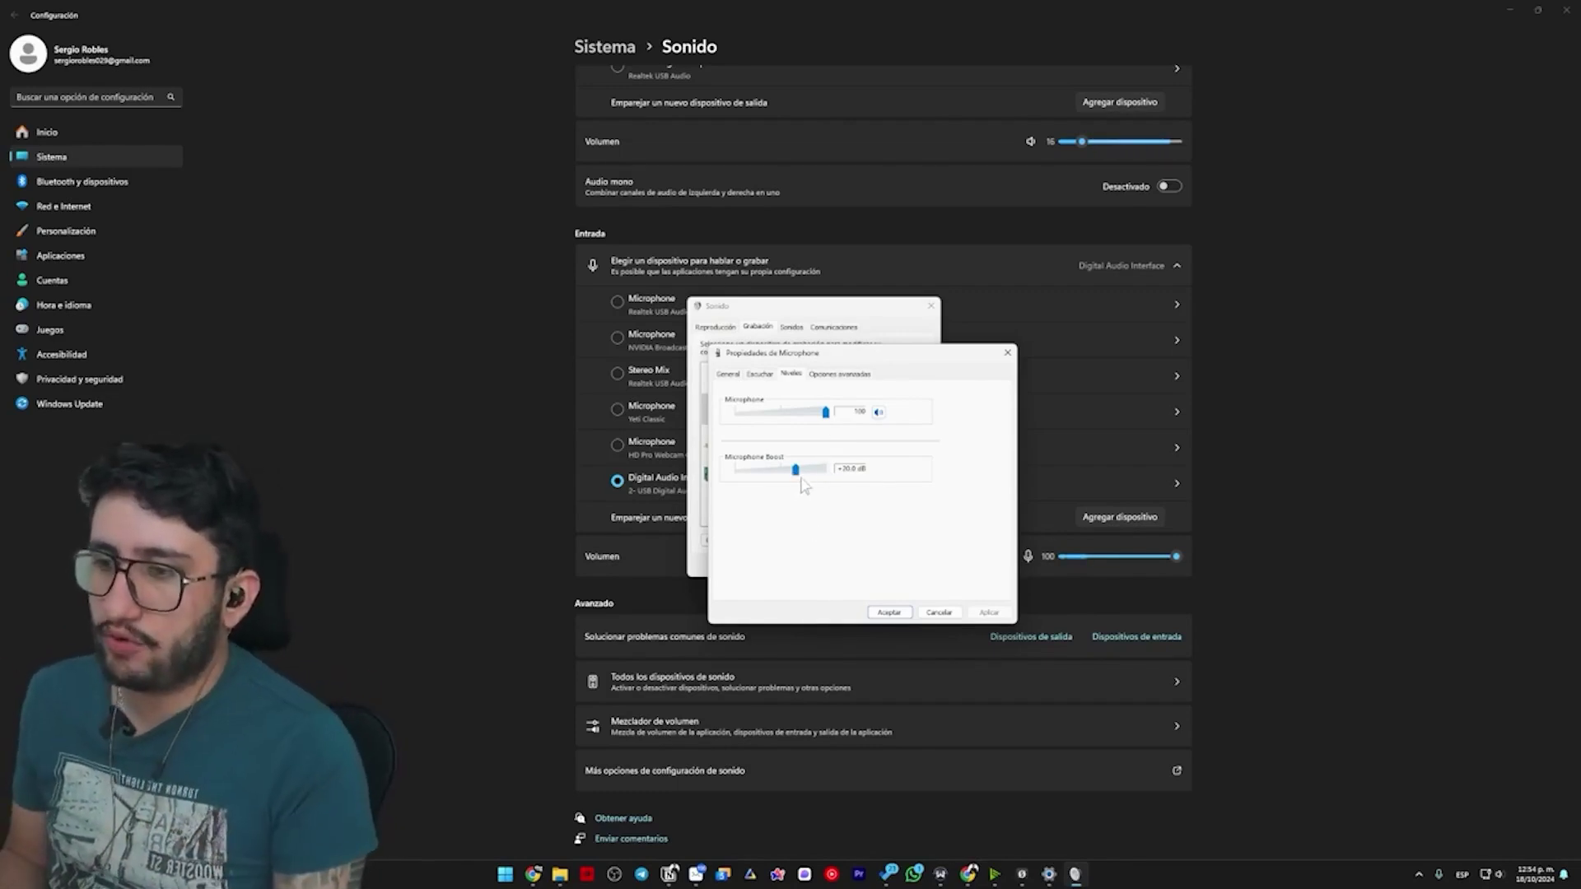
{"action": "left_click_drag", "start_coordinate": [799, 471], "coordinate": [773, 475]}
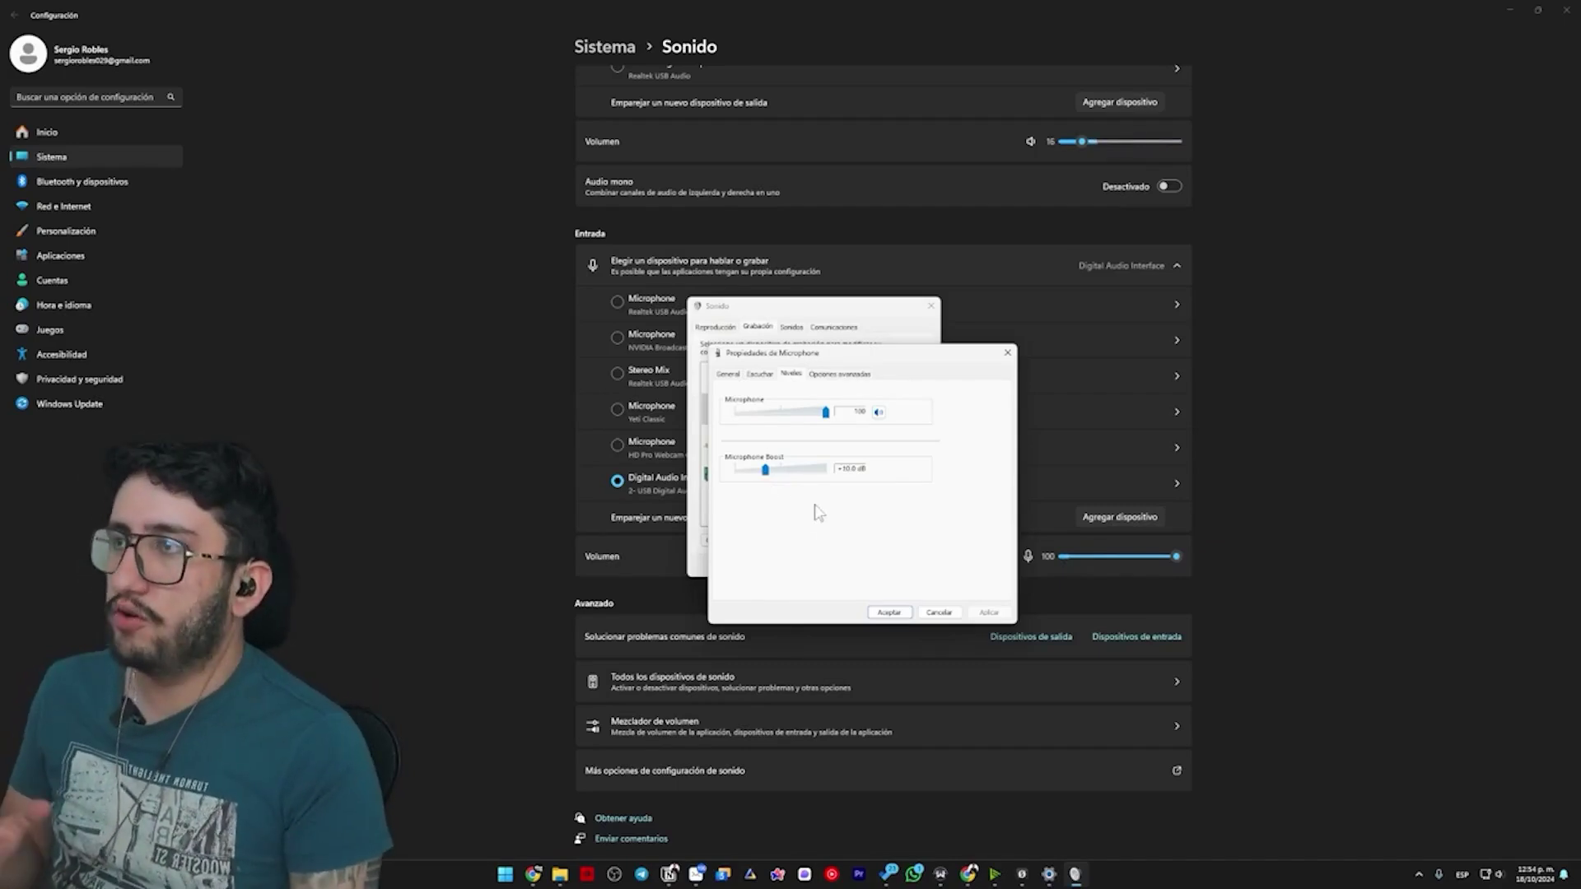
{"action": "left_click_drag", "start_coordinate": [781, 476], "coordinate": [799, 472]}
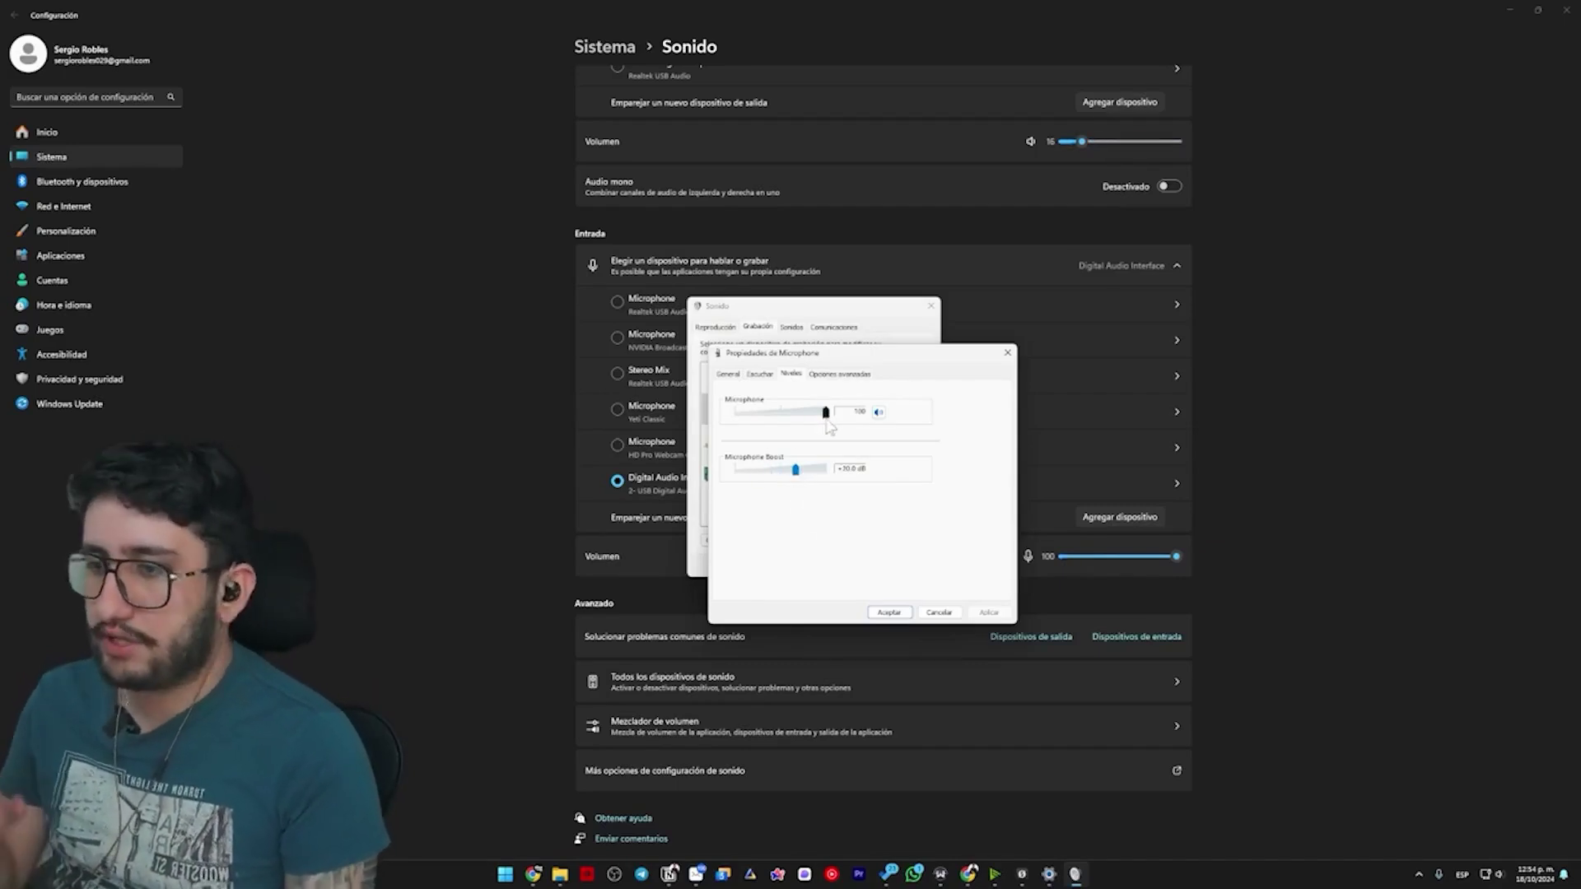
{"action": "left_click_drag", "start_coordinate": [825, 414], "coordinate": [804, 426]}
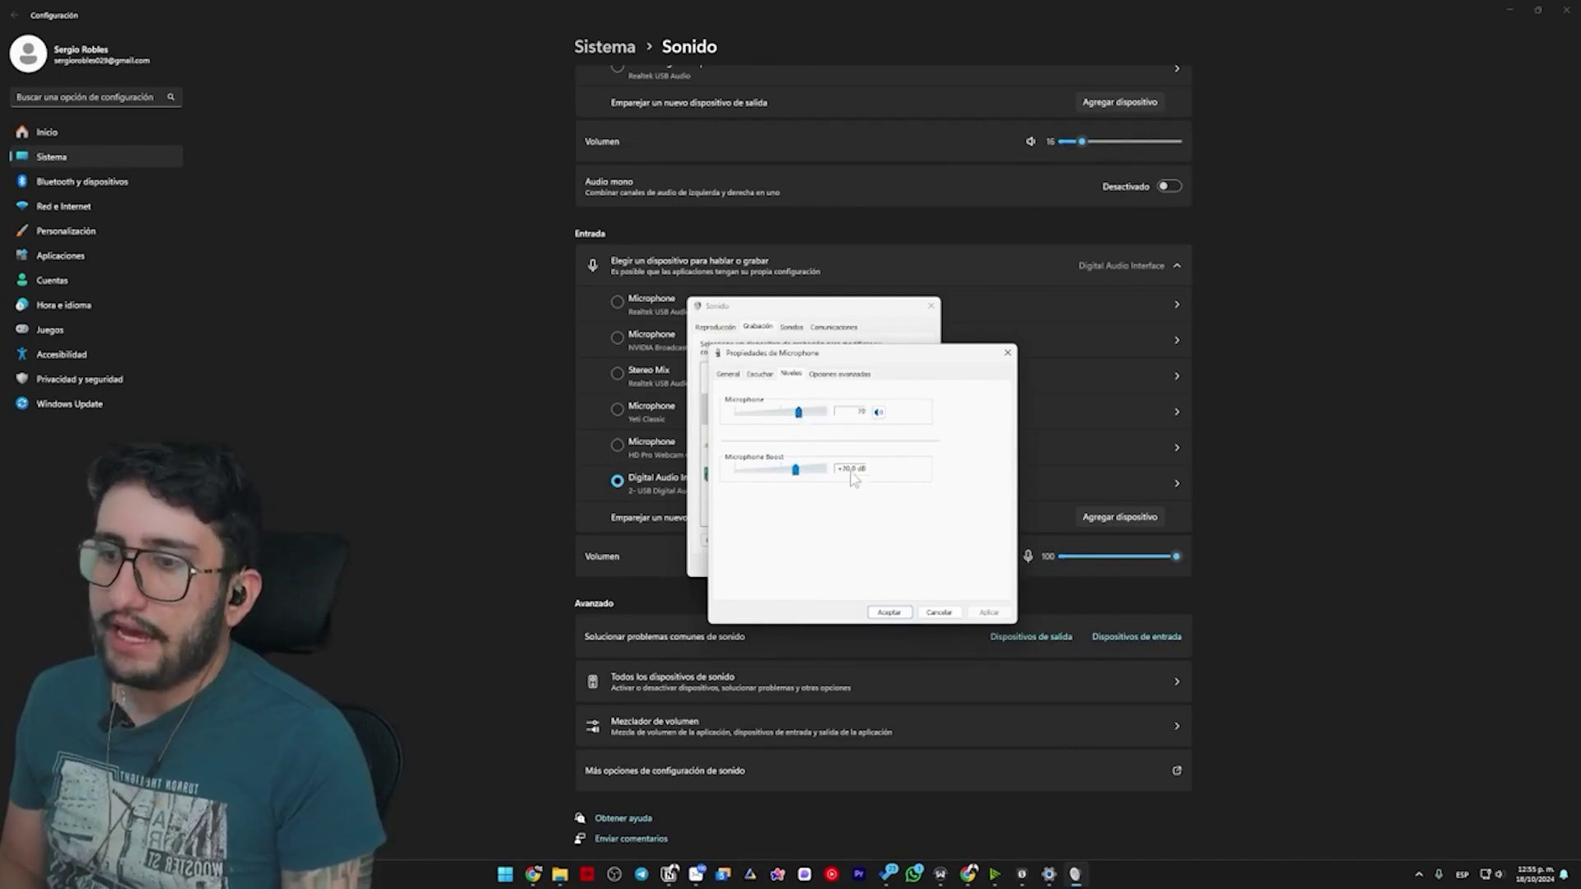